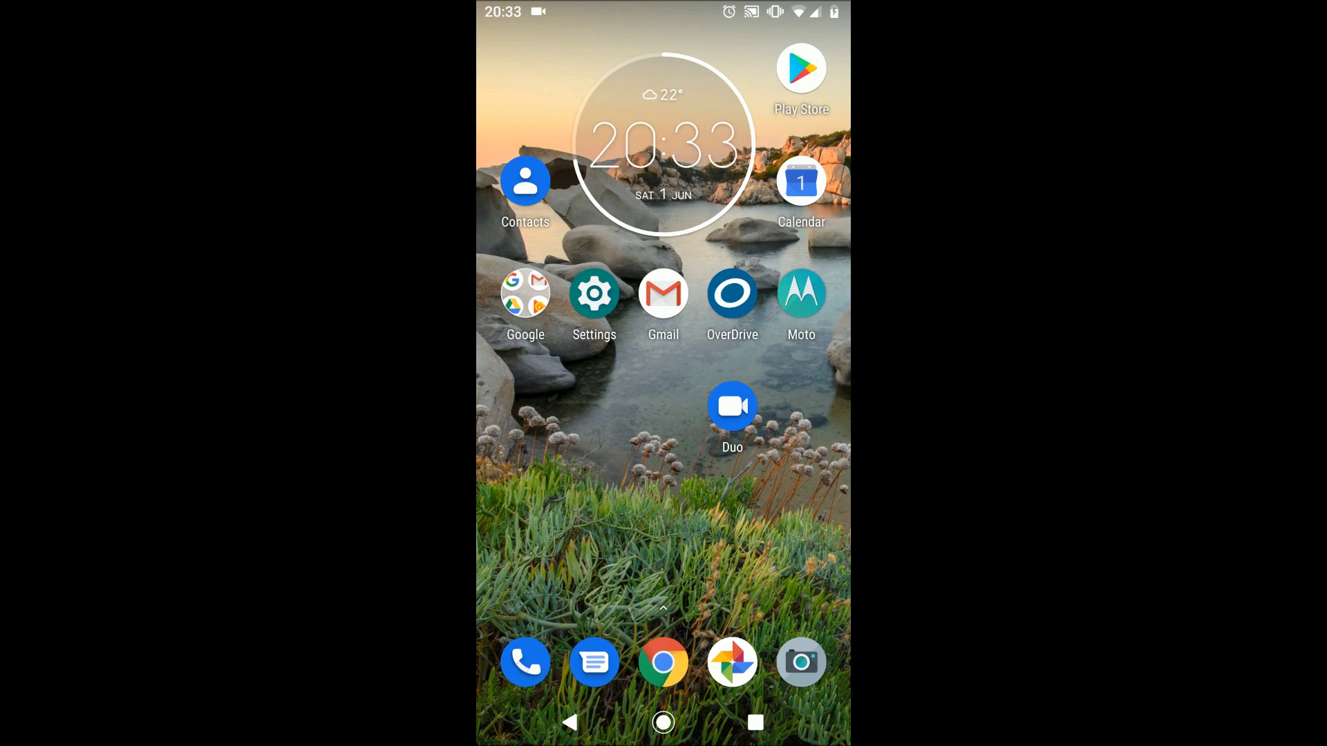
# Step: Switch the phone's USB connection from charging to File transfer using the USB notification
pyautogui.click(702, 8)
pyautogui.moveTo(702, 8); pyautogui.dragTo(648, 459)
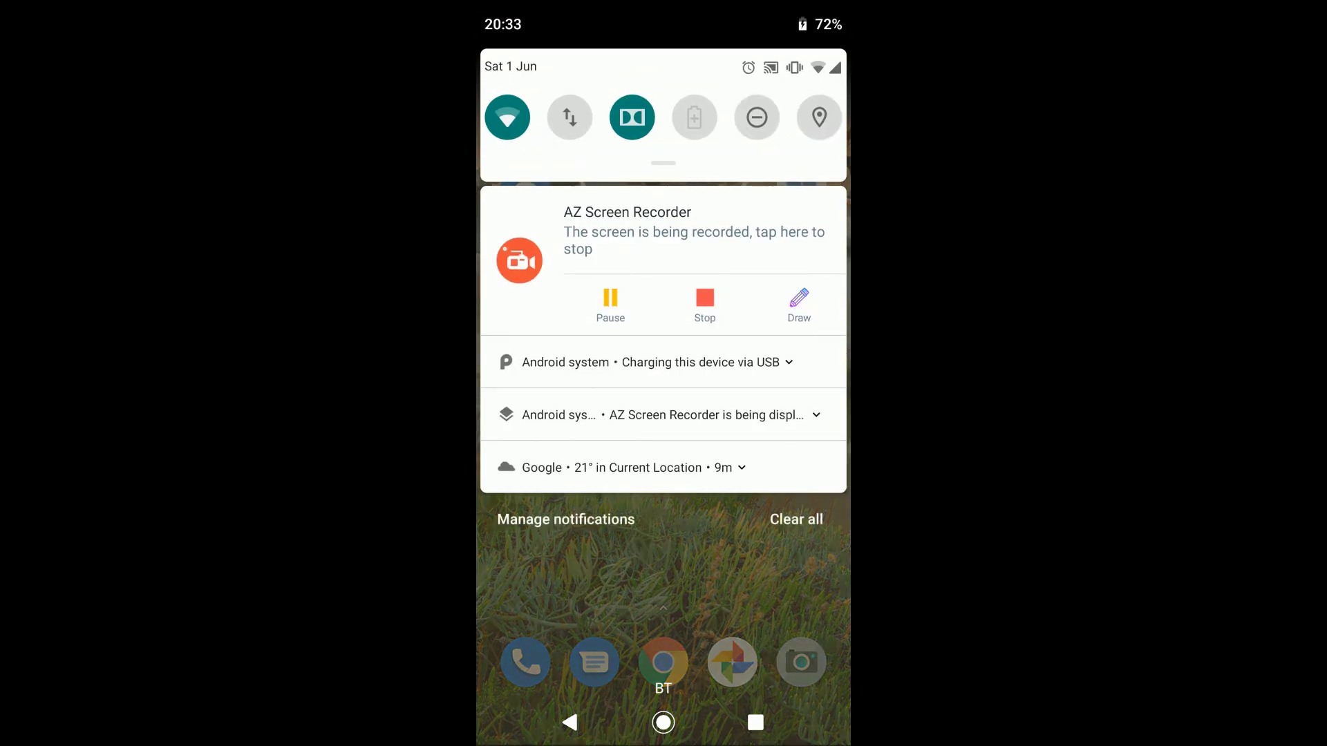
pyautogui.click(715, 369)
pyautogui.moveTo(714, 369); pyautogui.dragTo(712, 406)
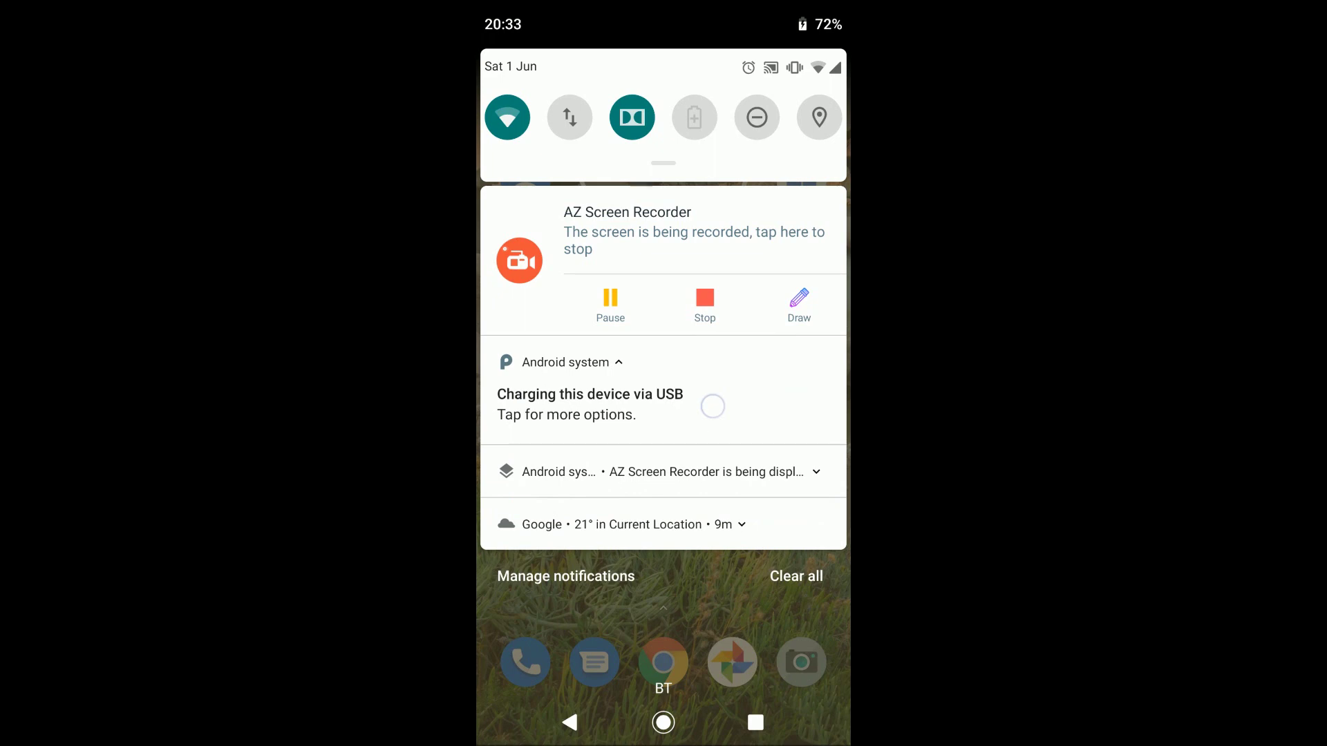
pyautogui.click(712, 406)
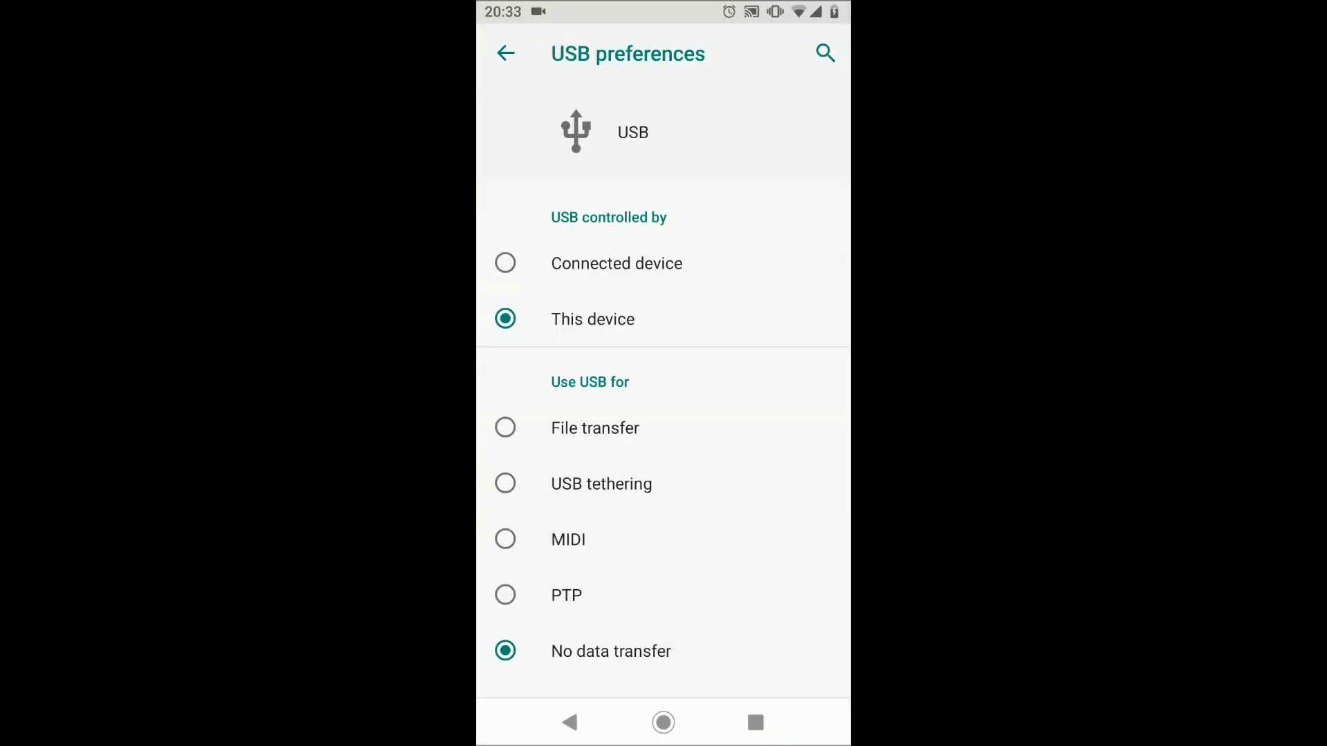
pyautogui.click(632, 429)
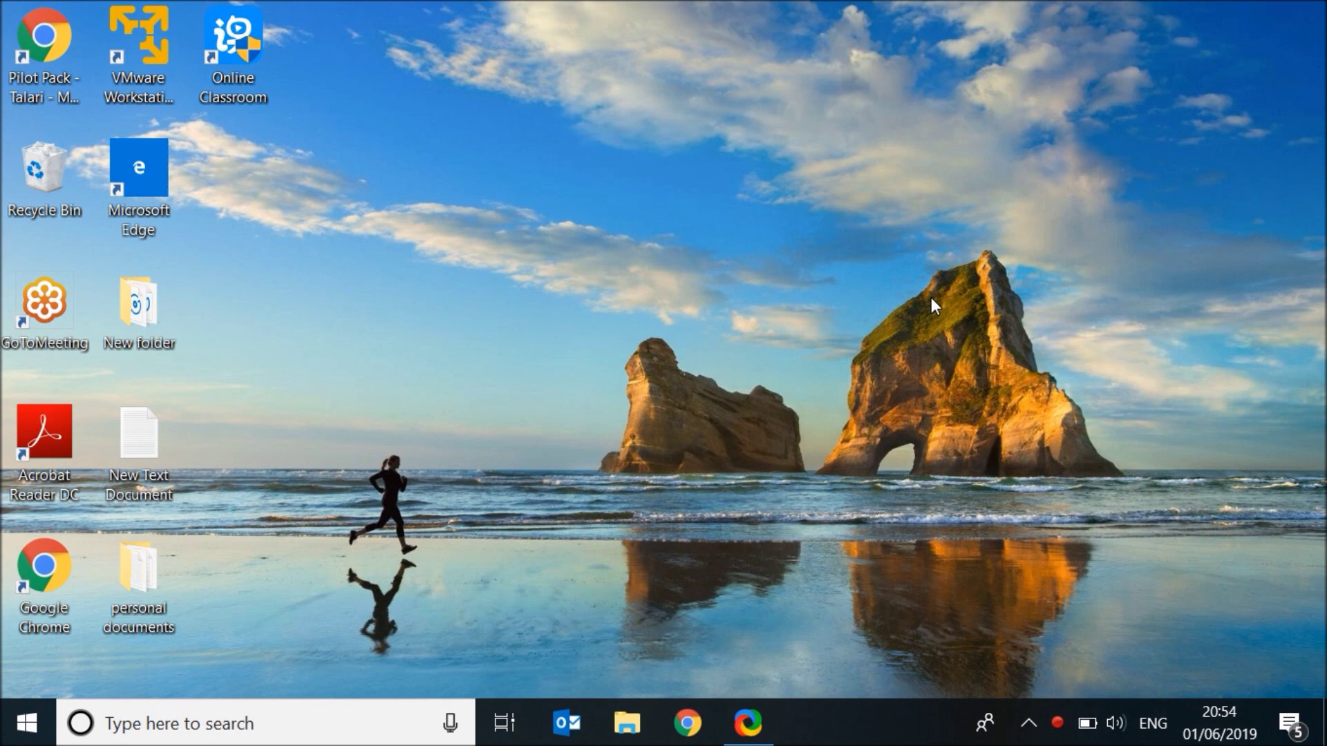
# Step: Search Windows for 'this pc' and open the This PC result
pyautogui.click(183, 724)
pyautogui.write('this pc')
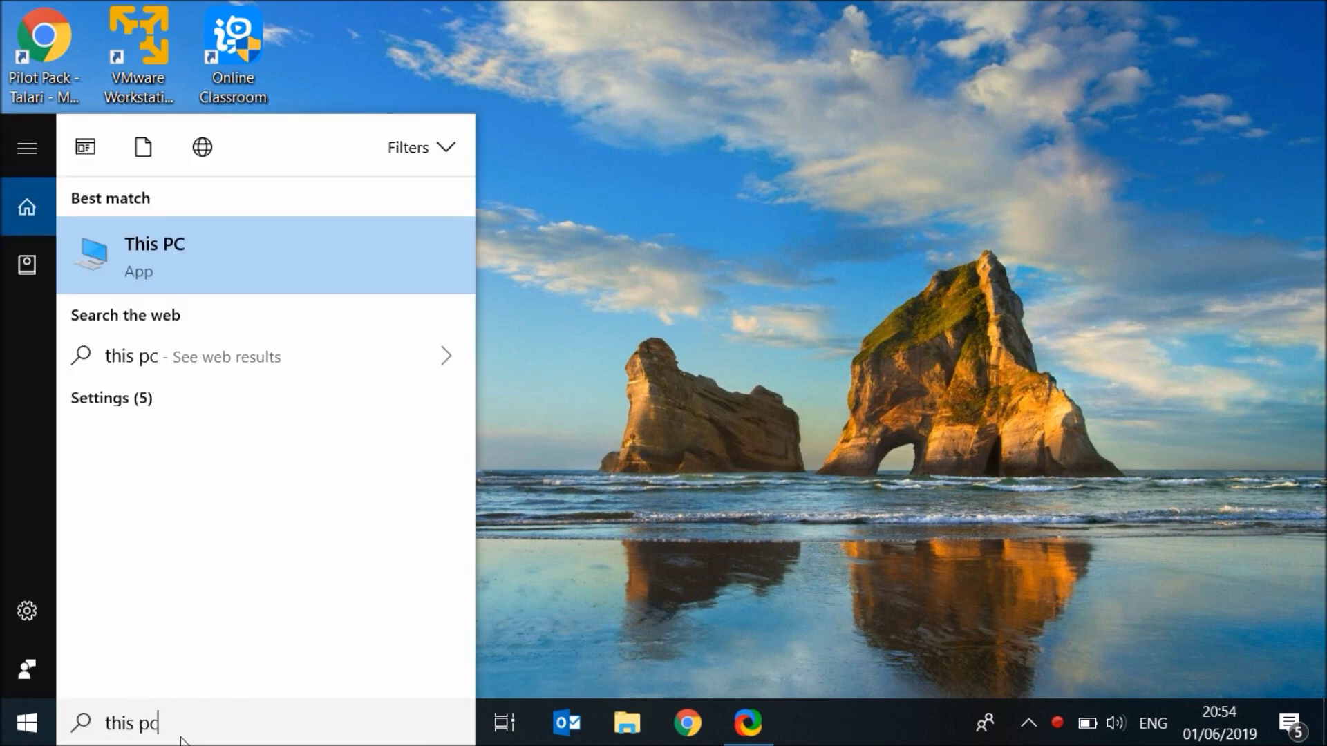
pyautogui.click(206, 261)
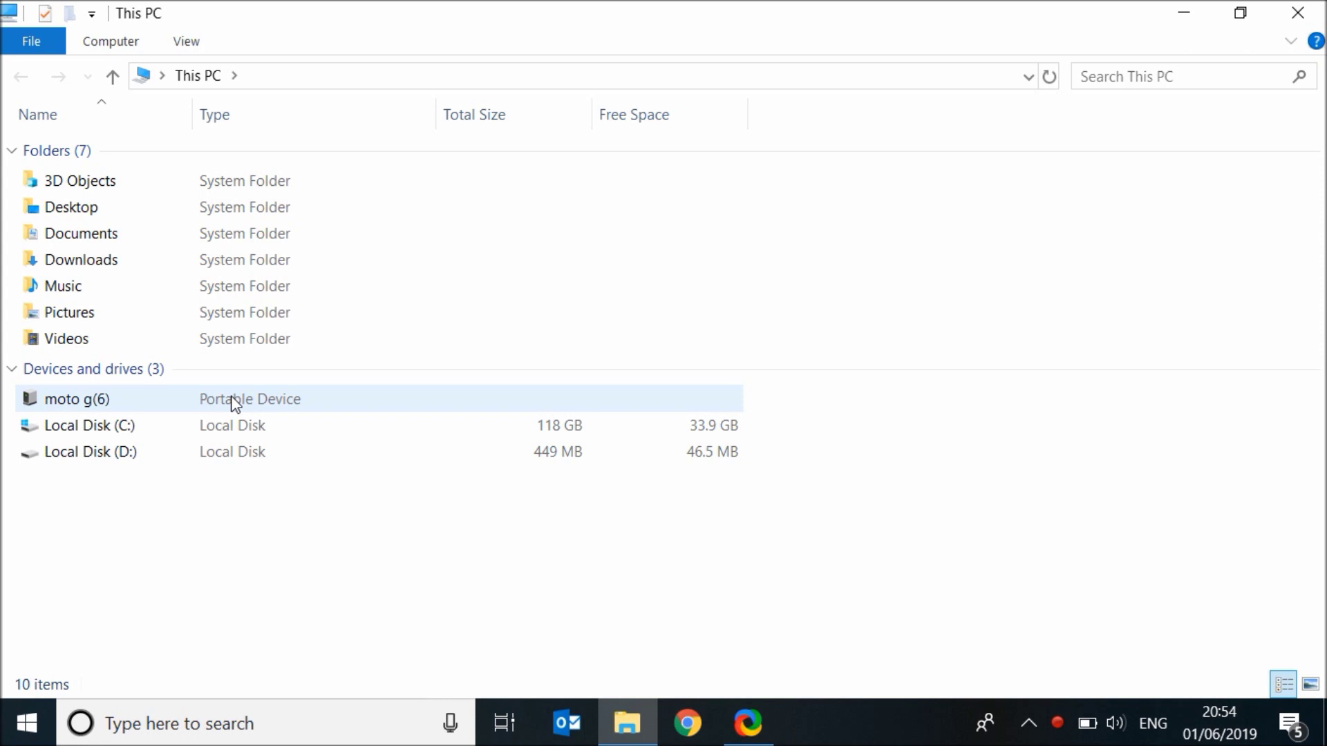
# Step: Browse into moto g(6) > SD card > DCIM > Camera to view the photos
pyautogui.doubleClick(235, 401)
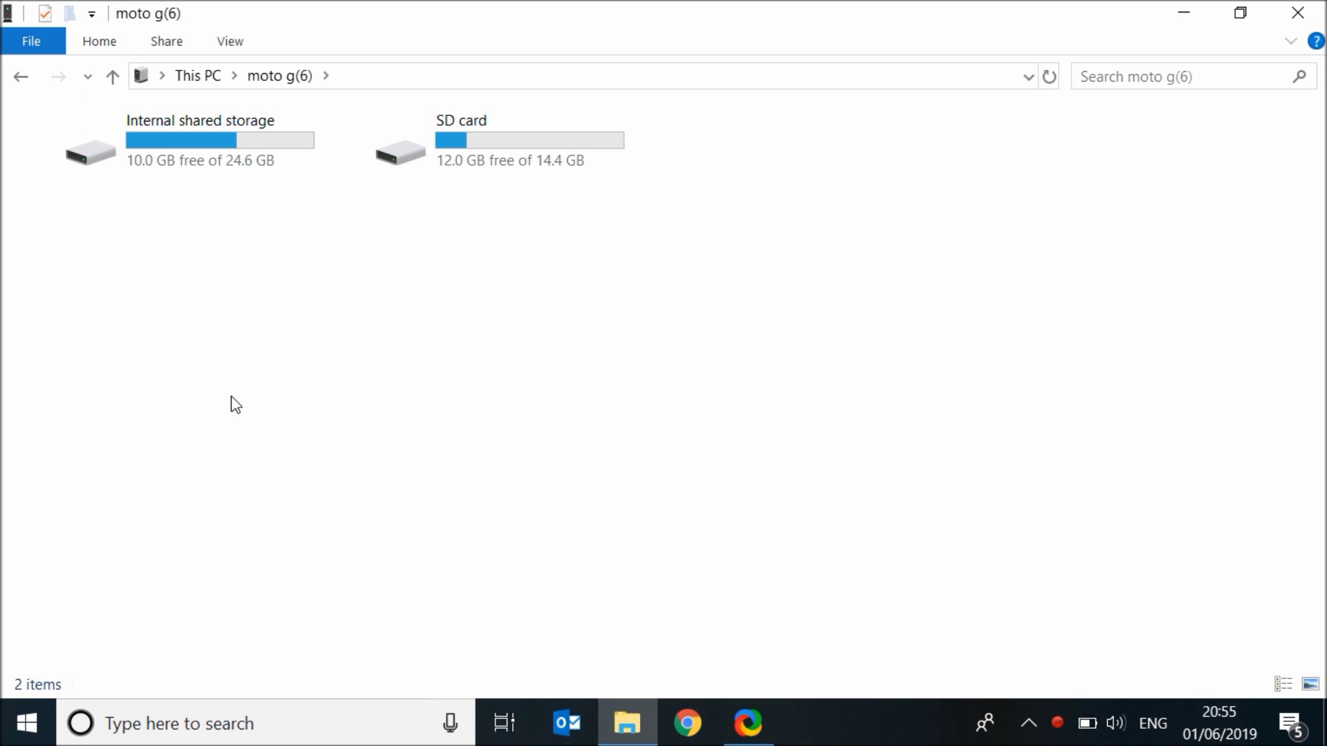
pyautogui.doubleClick(508, 139)
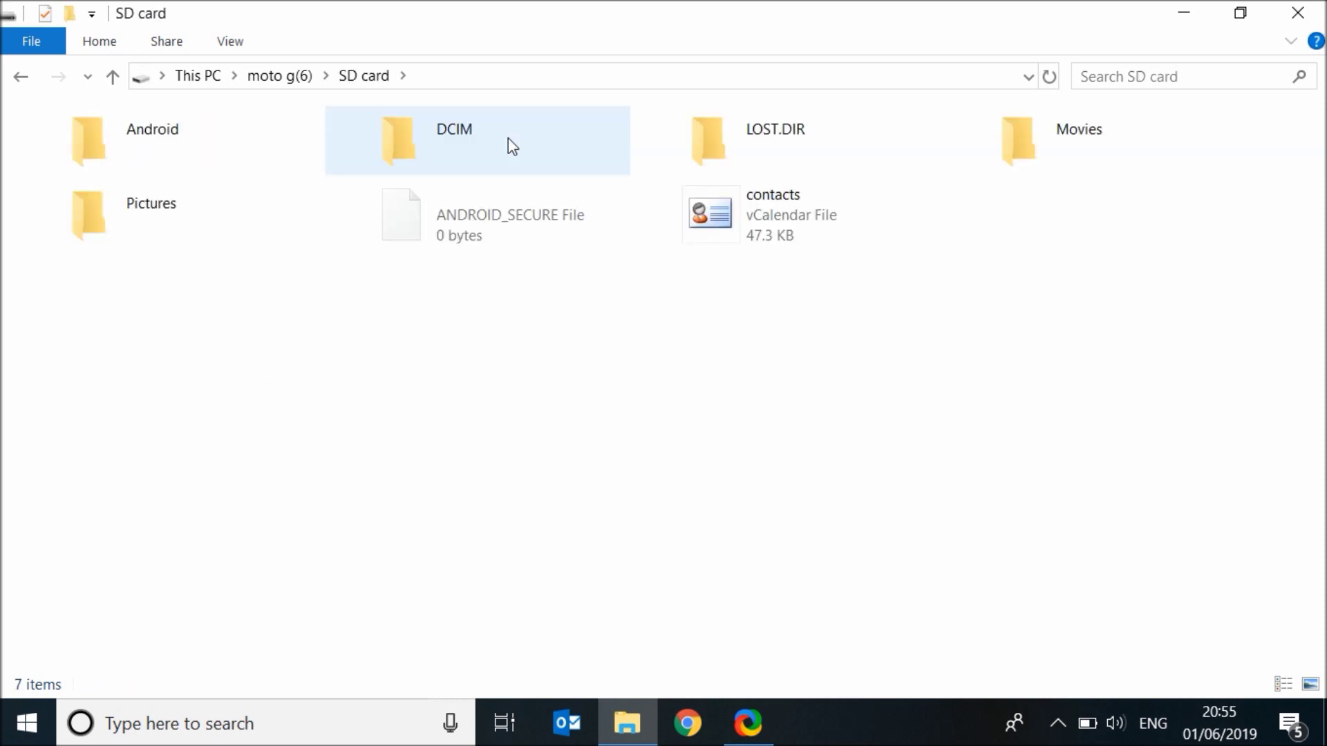
pyautogui.doubleClick(512, 147)
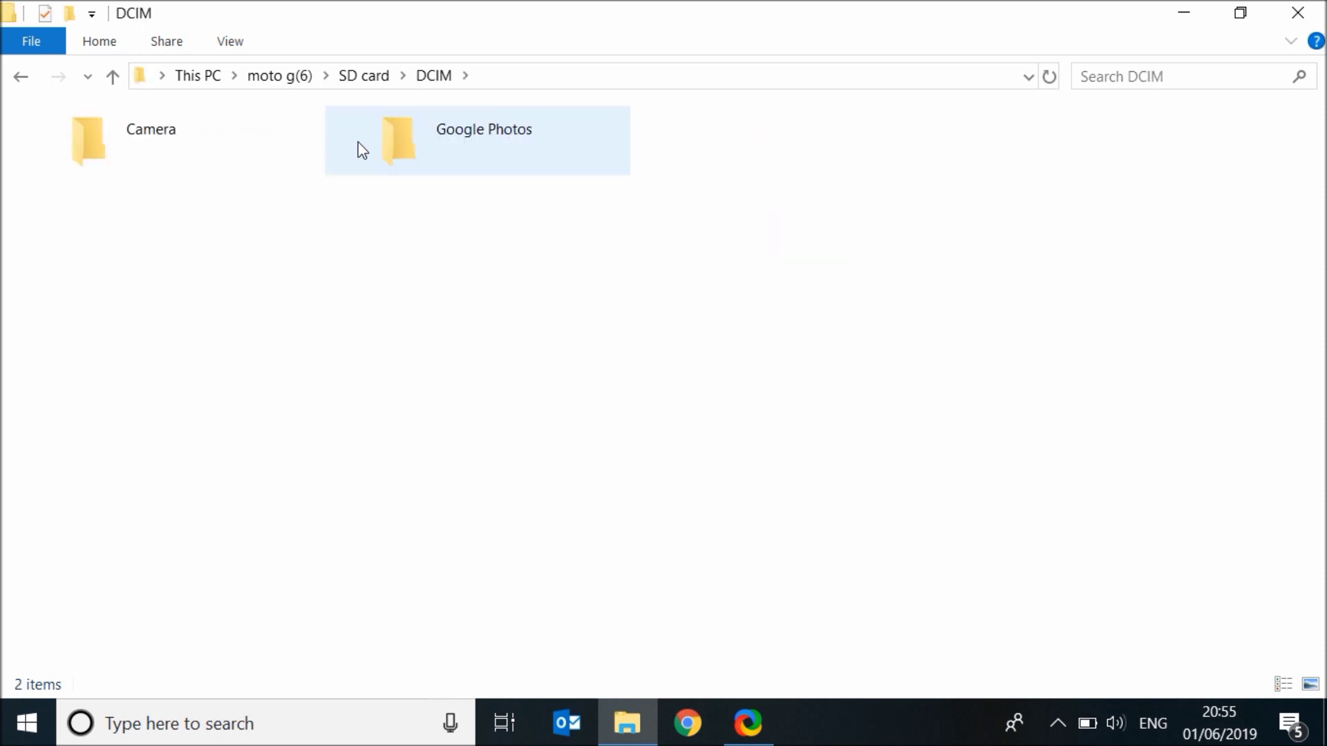
pyautogui.doubleClick(223, 122)
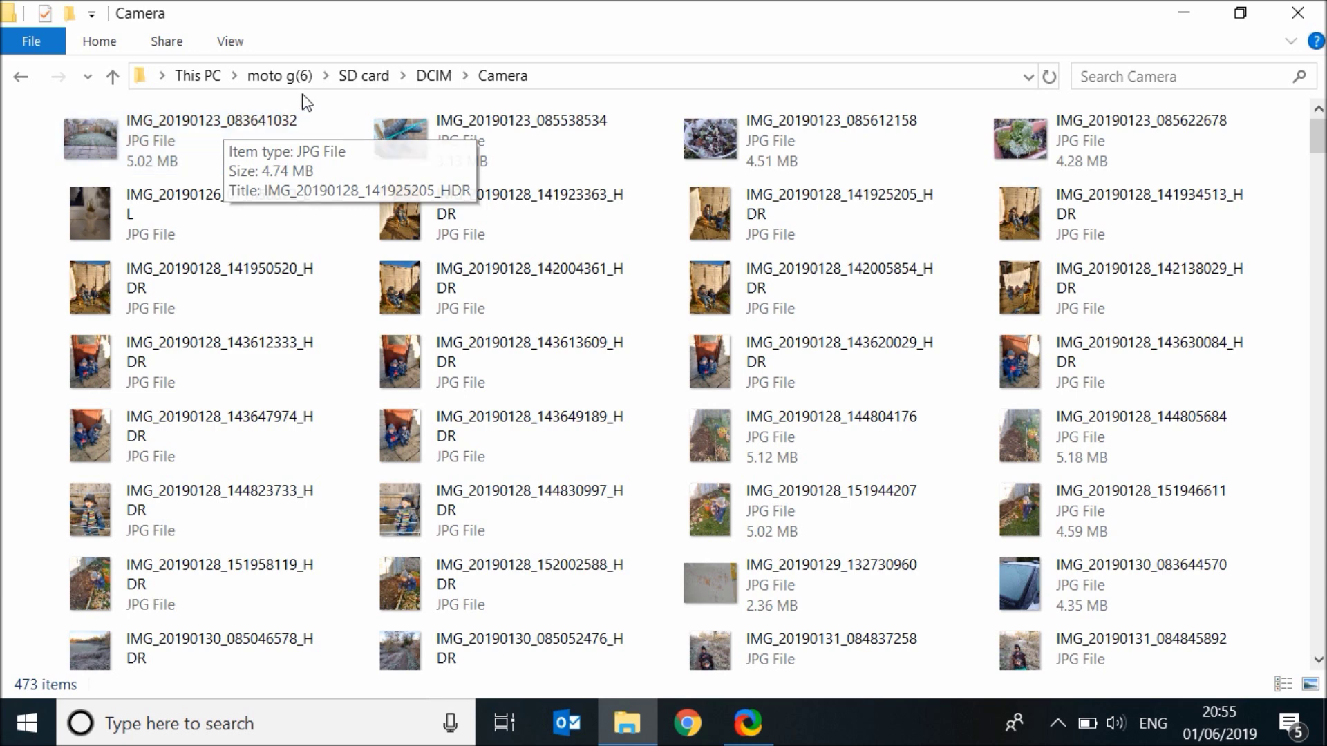
# Step: Copy the Camera folder from the SD card's DCIM folder and show the desktop
pyautogui.click(433, 75)
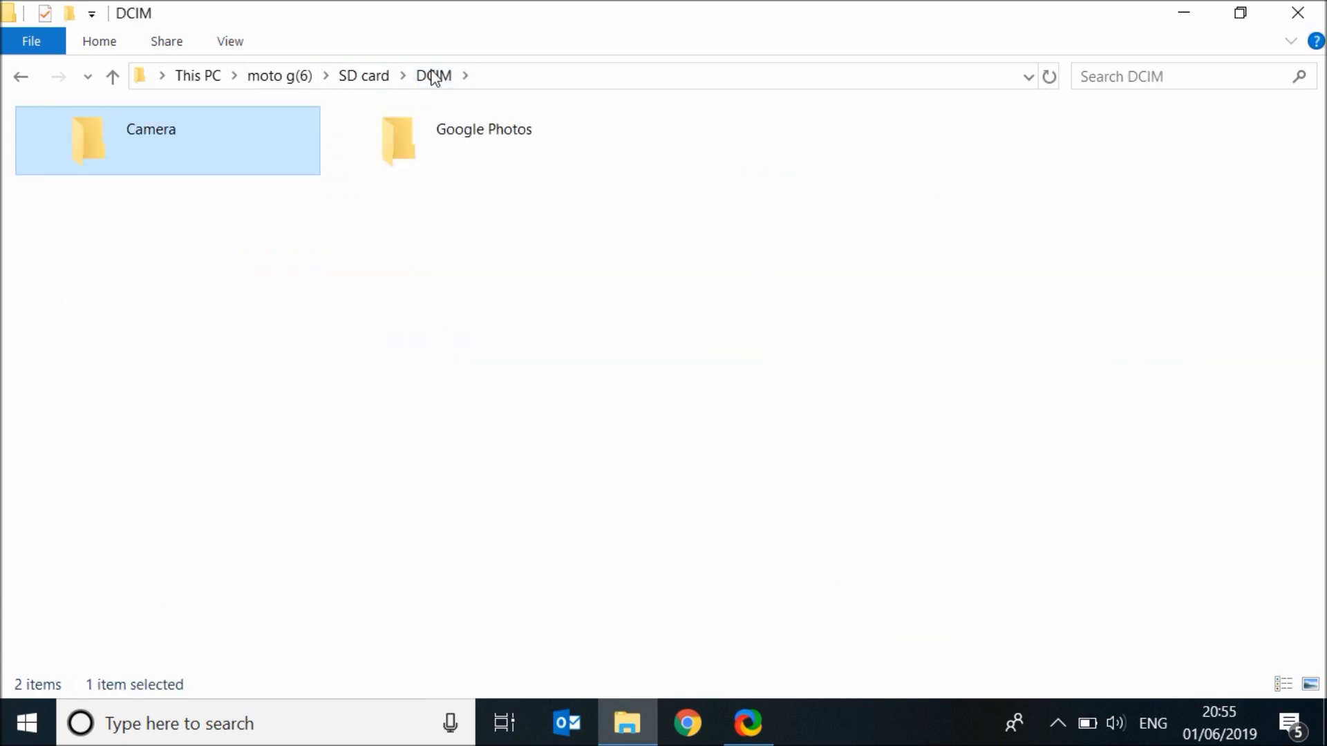
pyautogui.rightClick(268, 129)
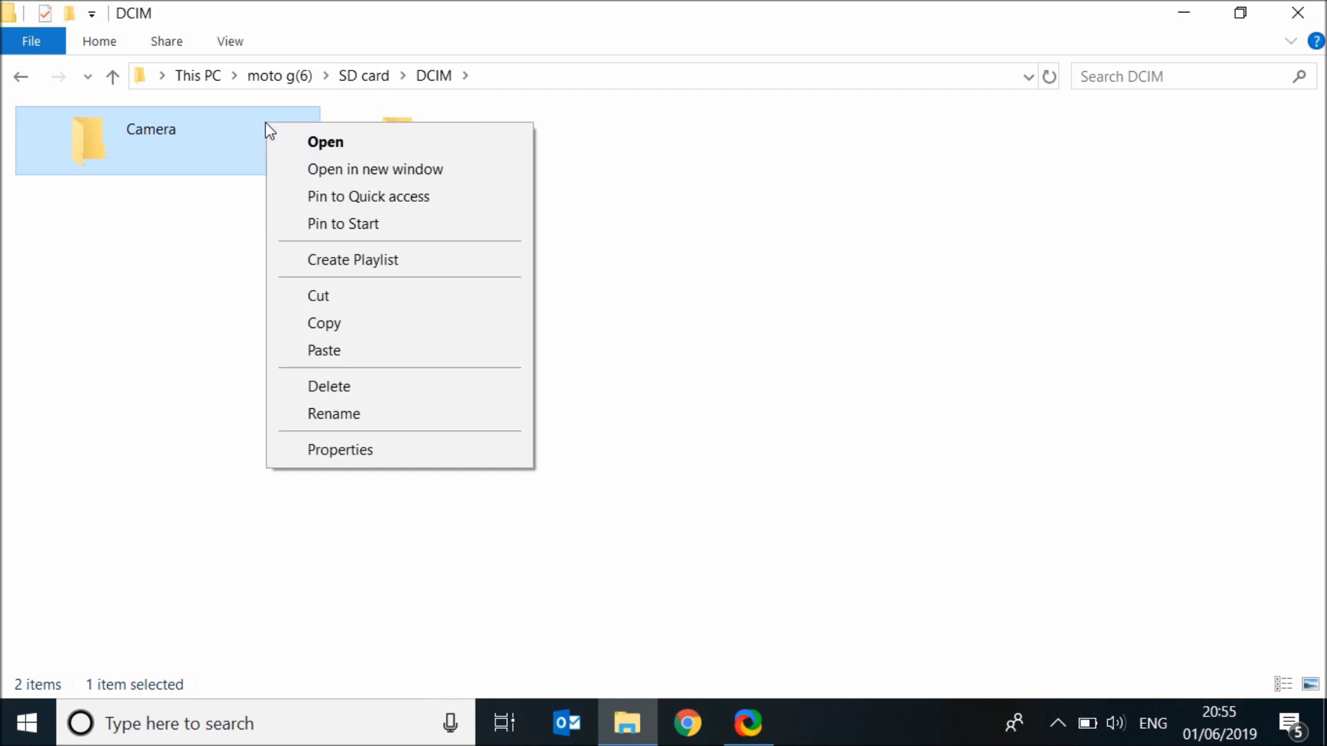
pyautogui.click(338, 325)
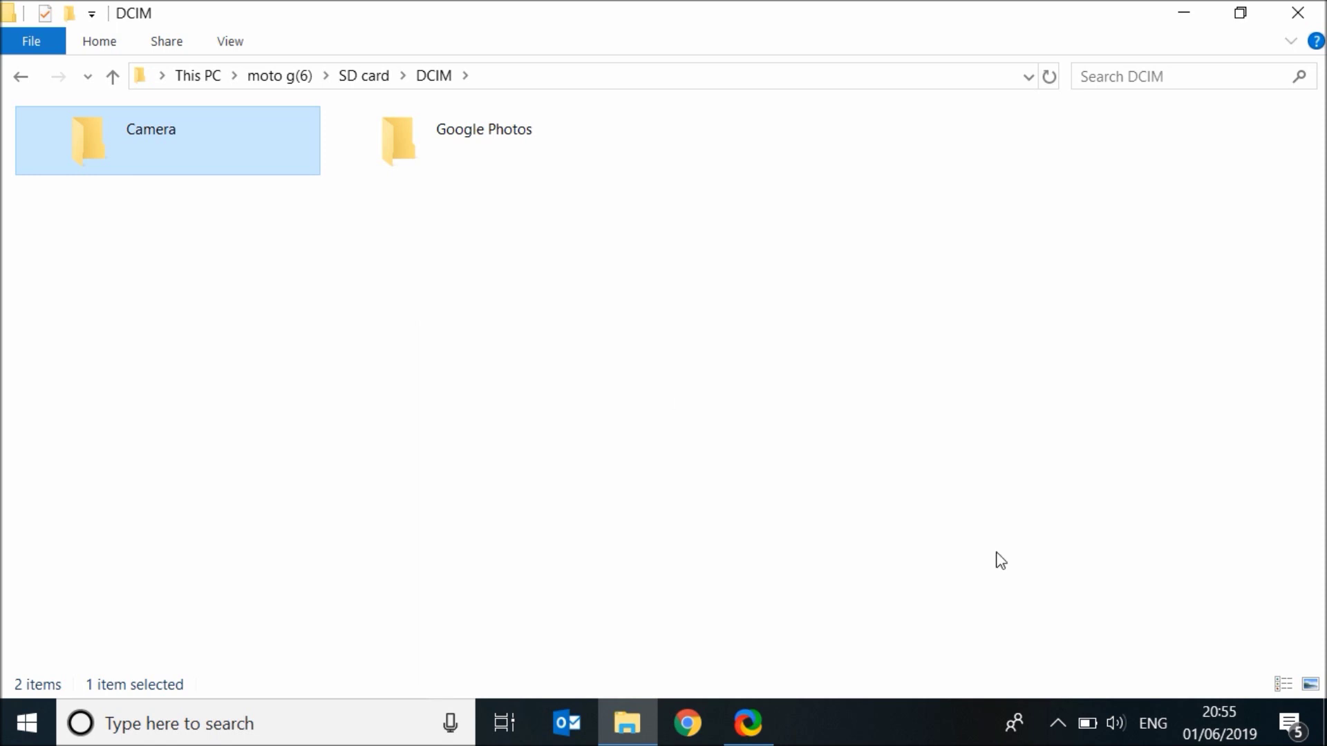
pyautogui.press('super+d')
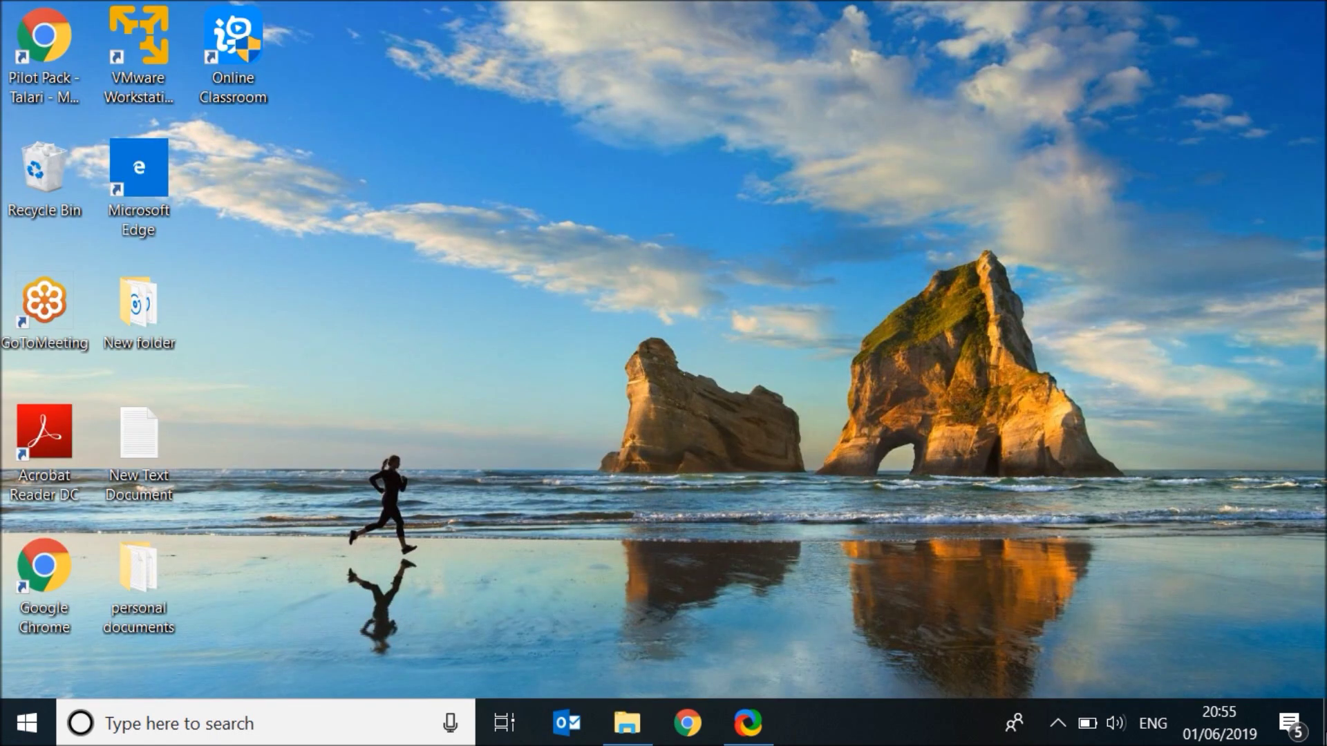
# Step: Make a new desktop folder named 'SD CARD' and paste the copied Camera folder into it
pyautogui.rightClick(434, 228)
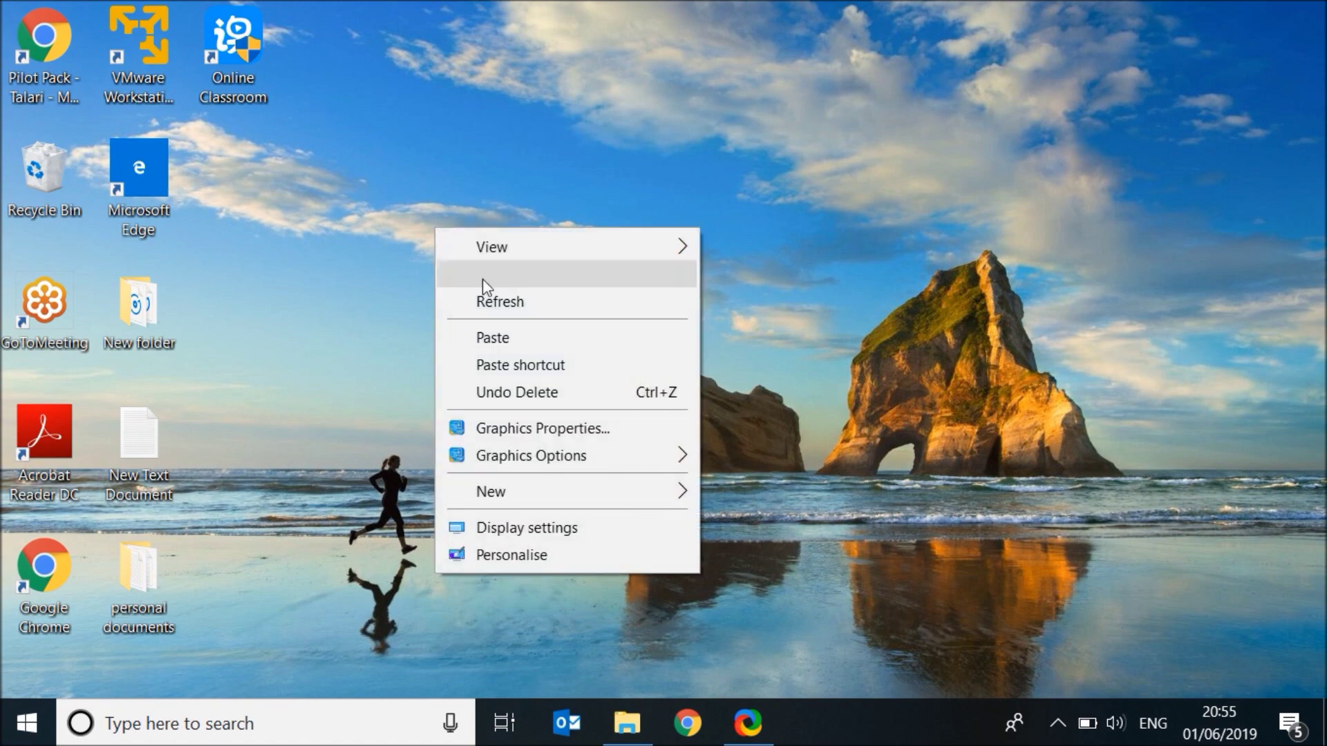
pyautogui.moveTo(591, 503)
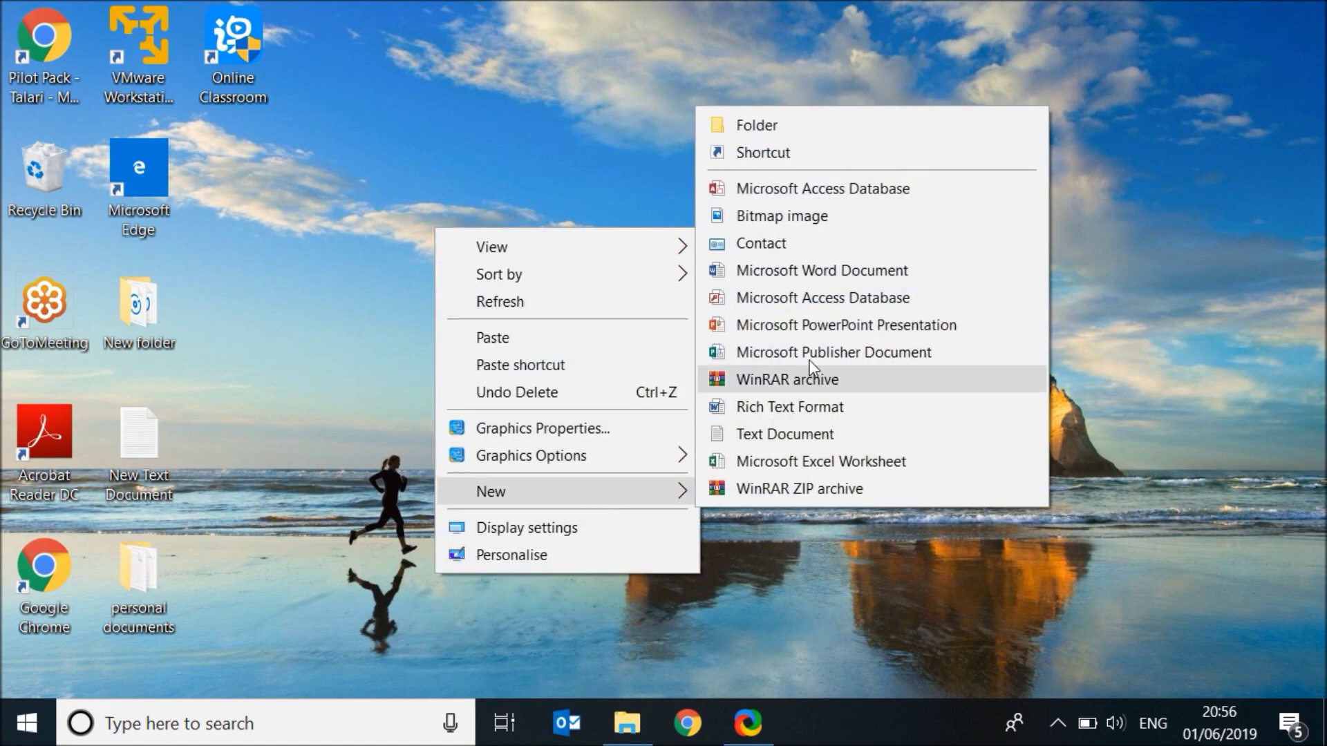
pyautogui.click(843, 127)
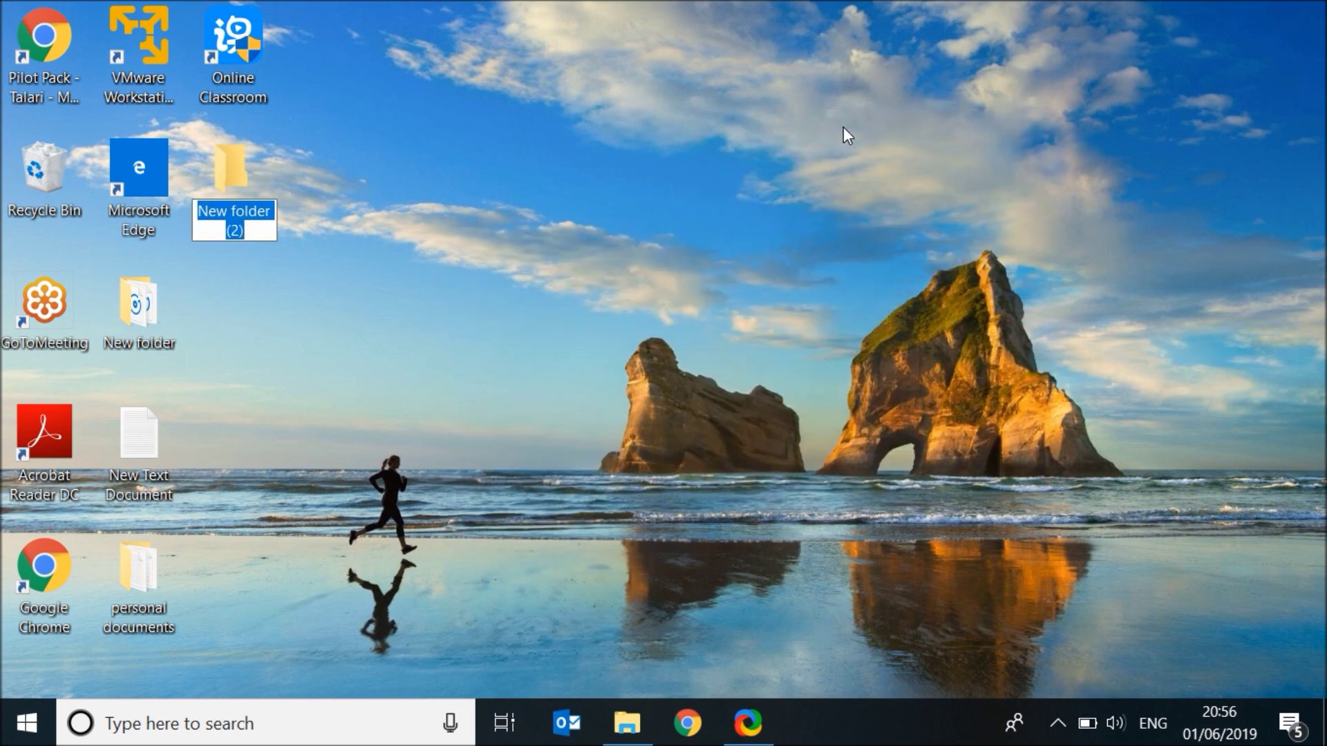
pyautogui.write('SD')
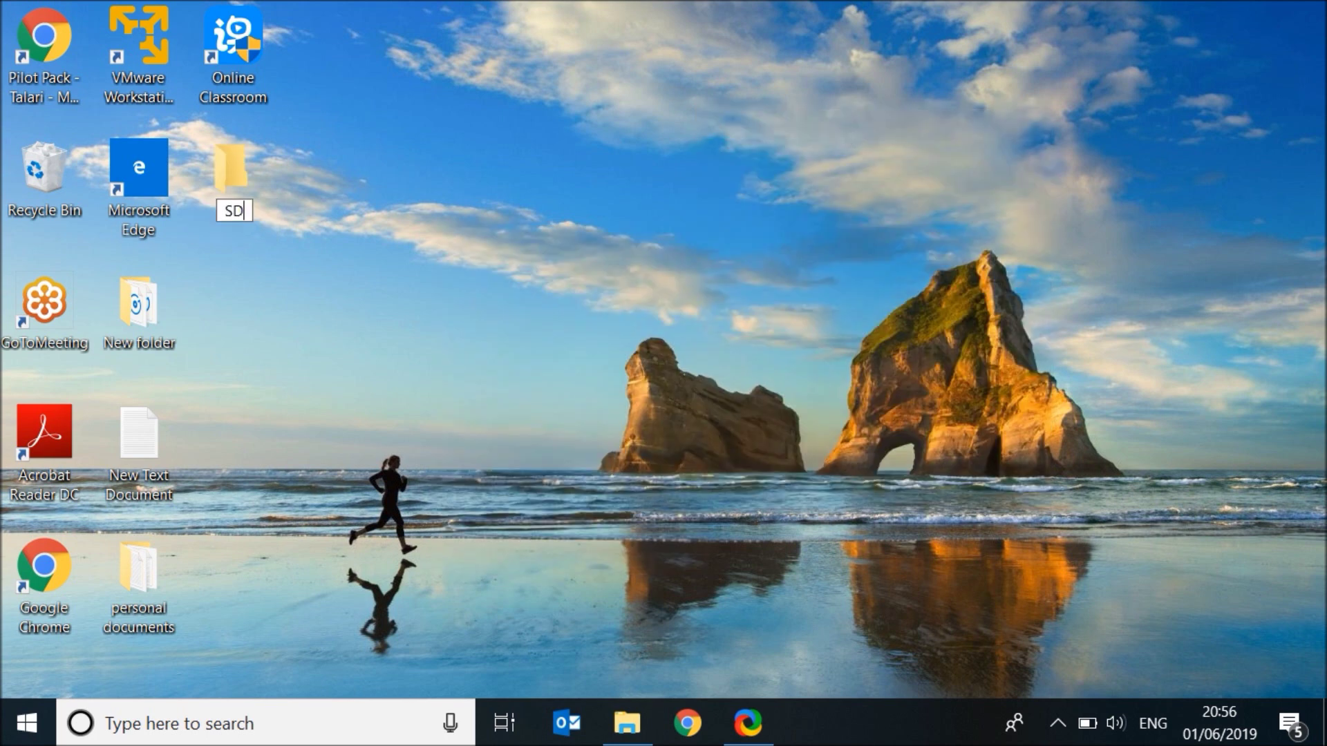
pyautogui.write(' CARD')
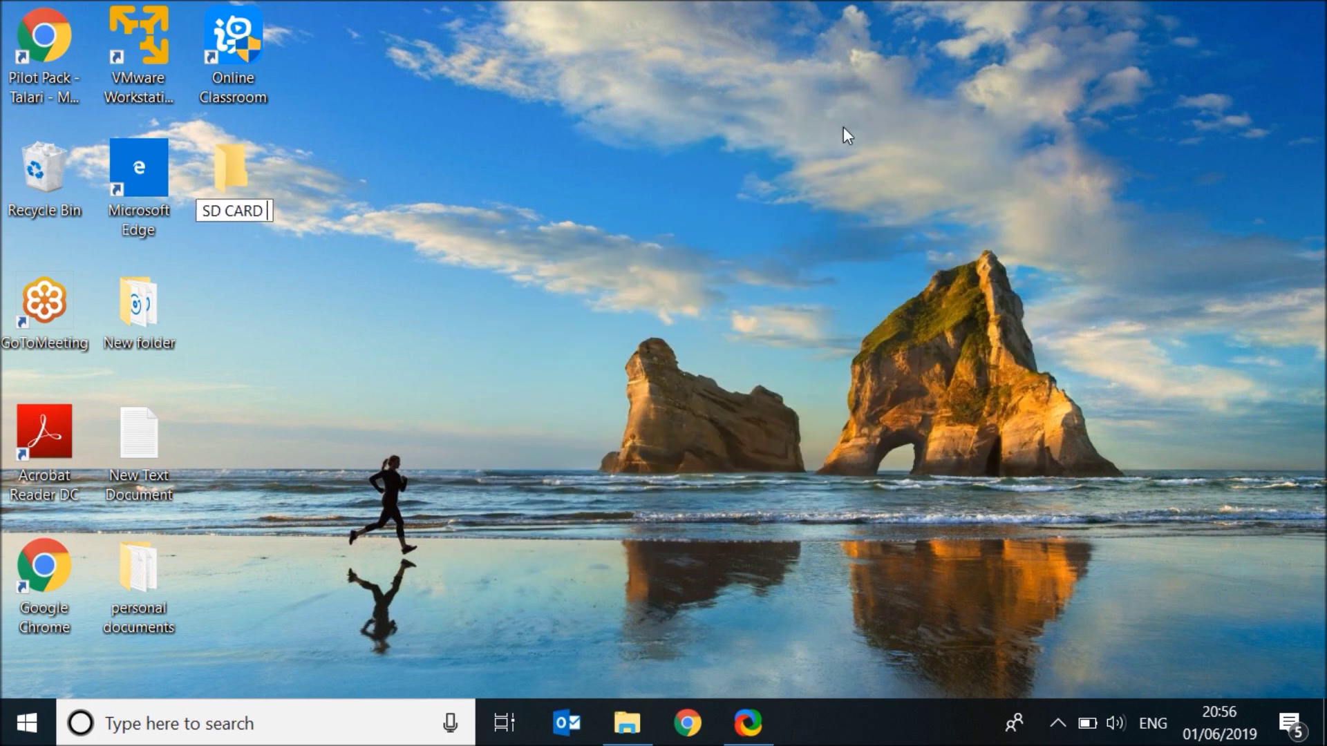
pyautogui.press('Return')
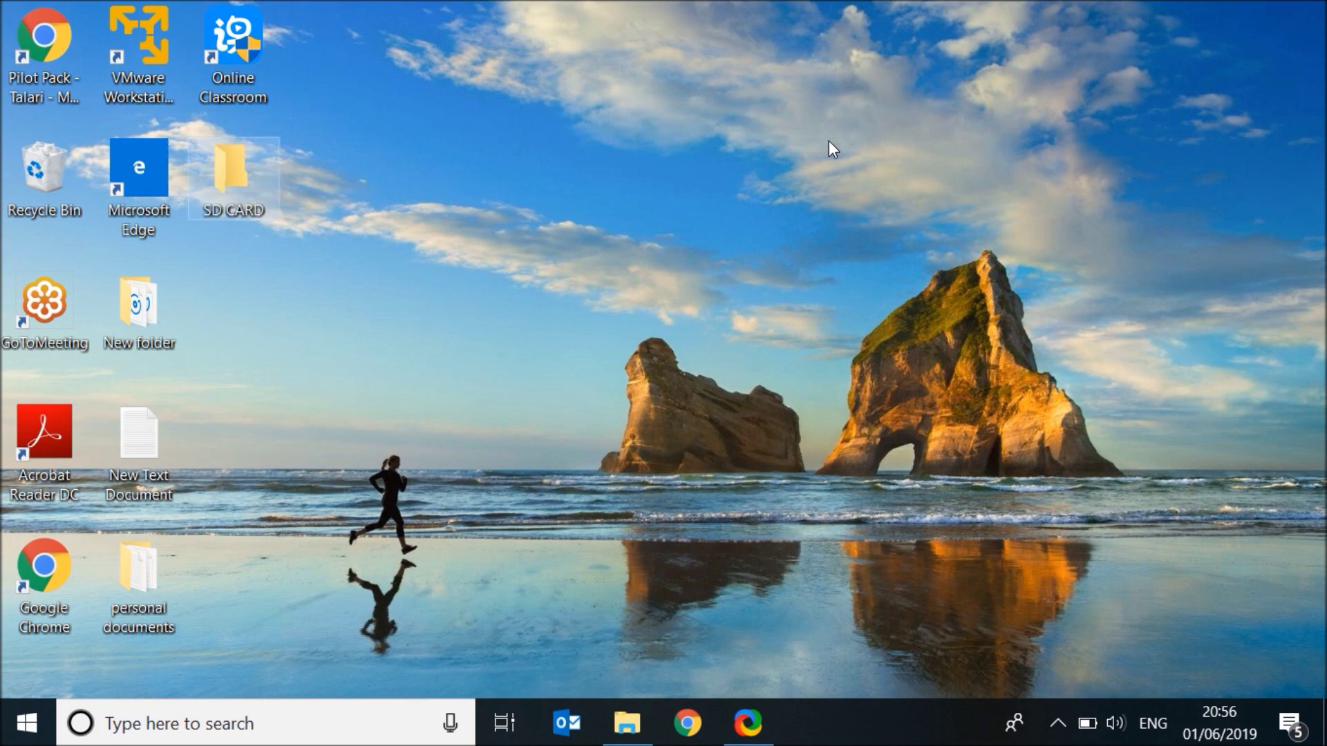
pyautogui.rightClick(241, 172)
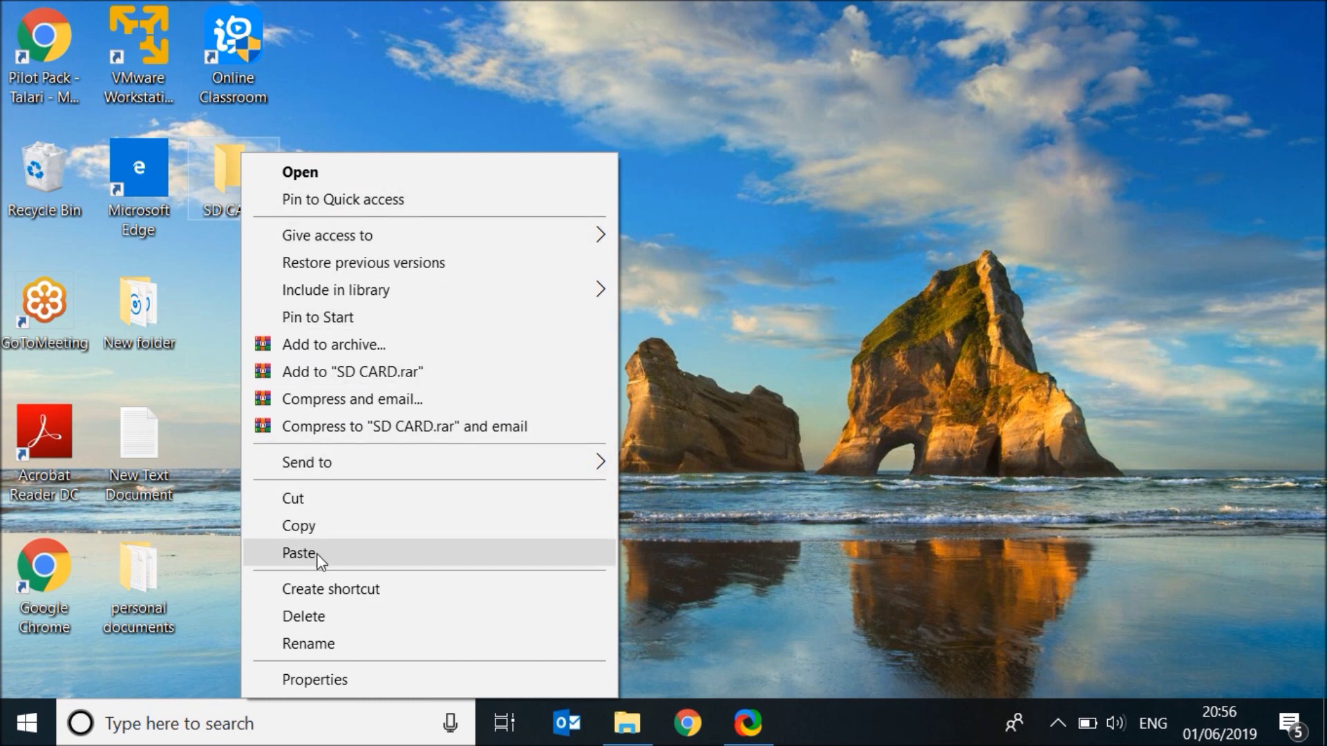
pyautogui.click(298, 554)
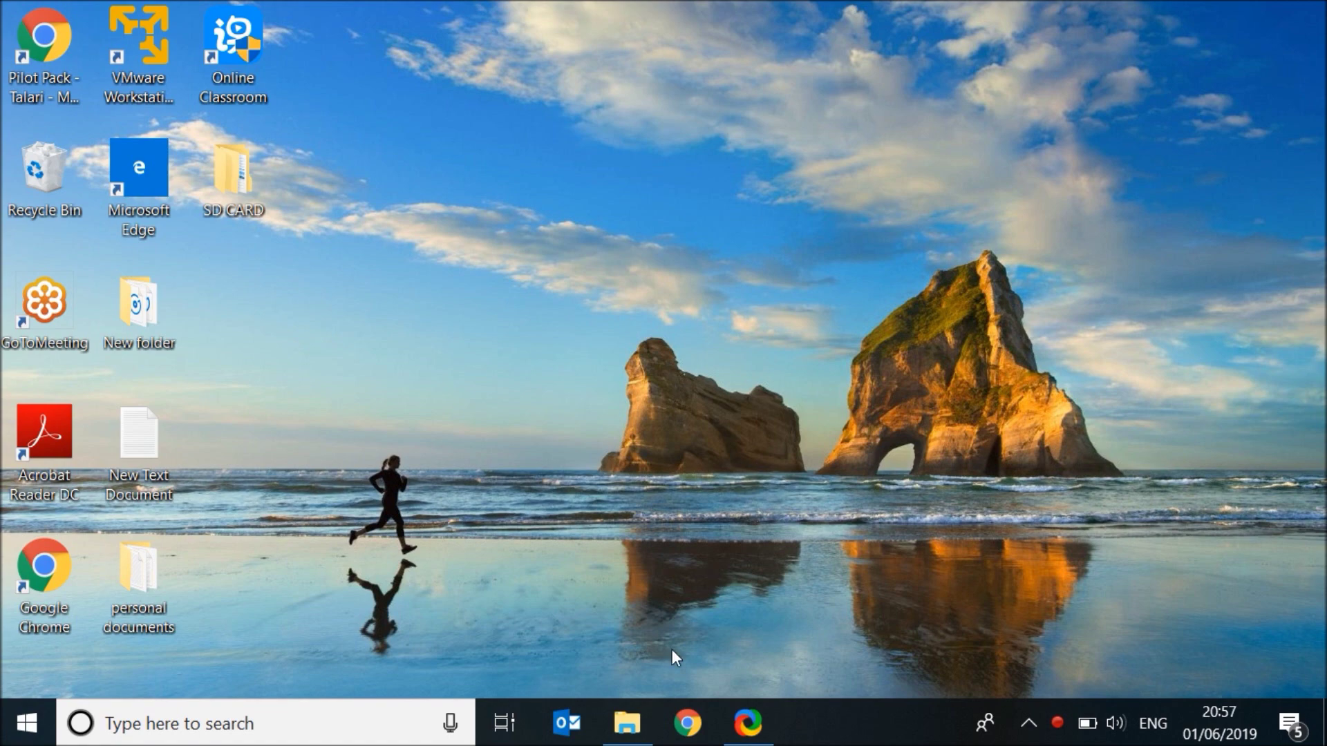
# Step: Browse into the phone's Internal shared storage > DCIM > Camera to view the photos
pyautogui.click(632, 726)
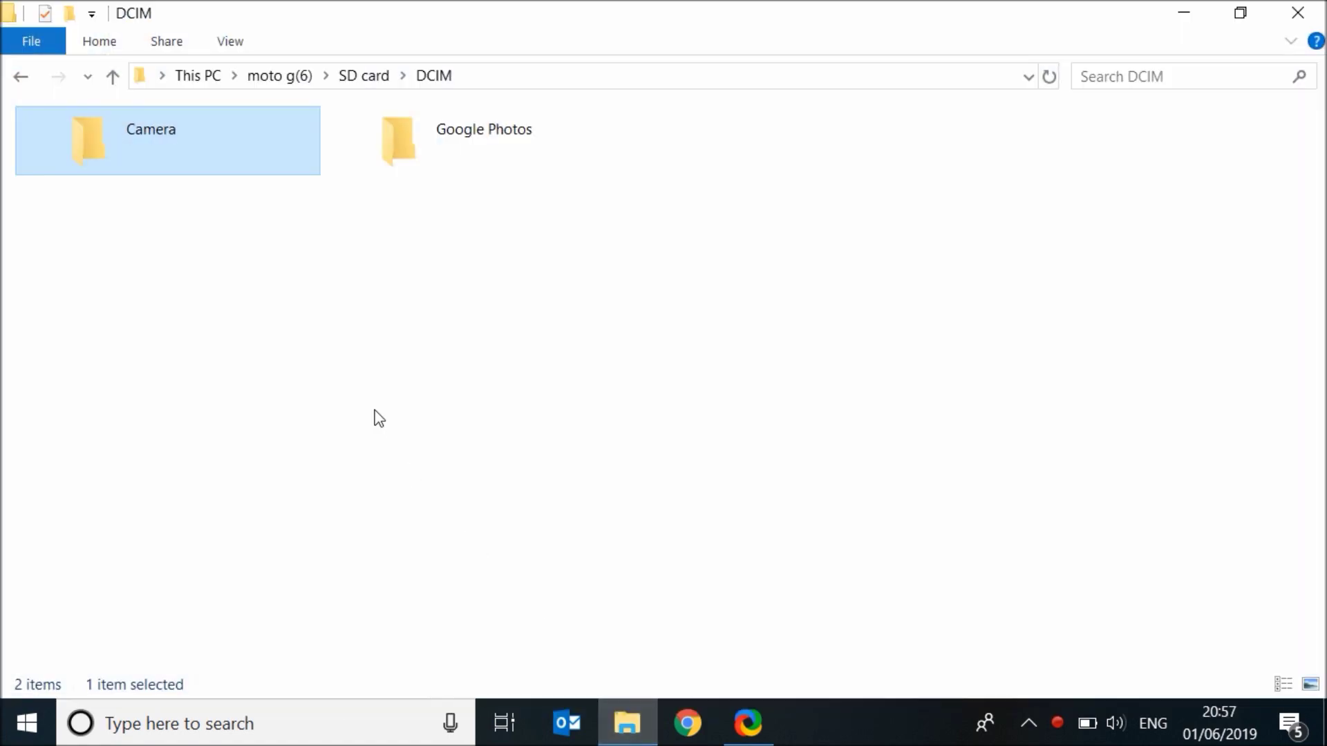
pyautogui.click(256, 75)
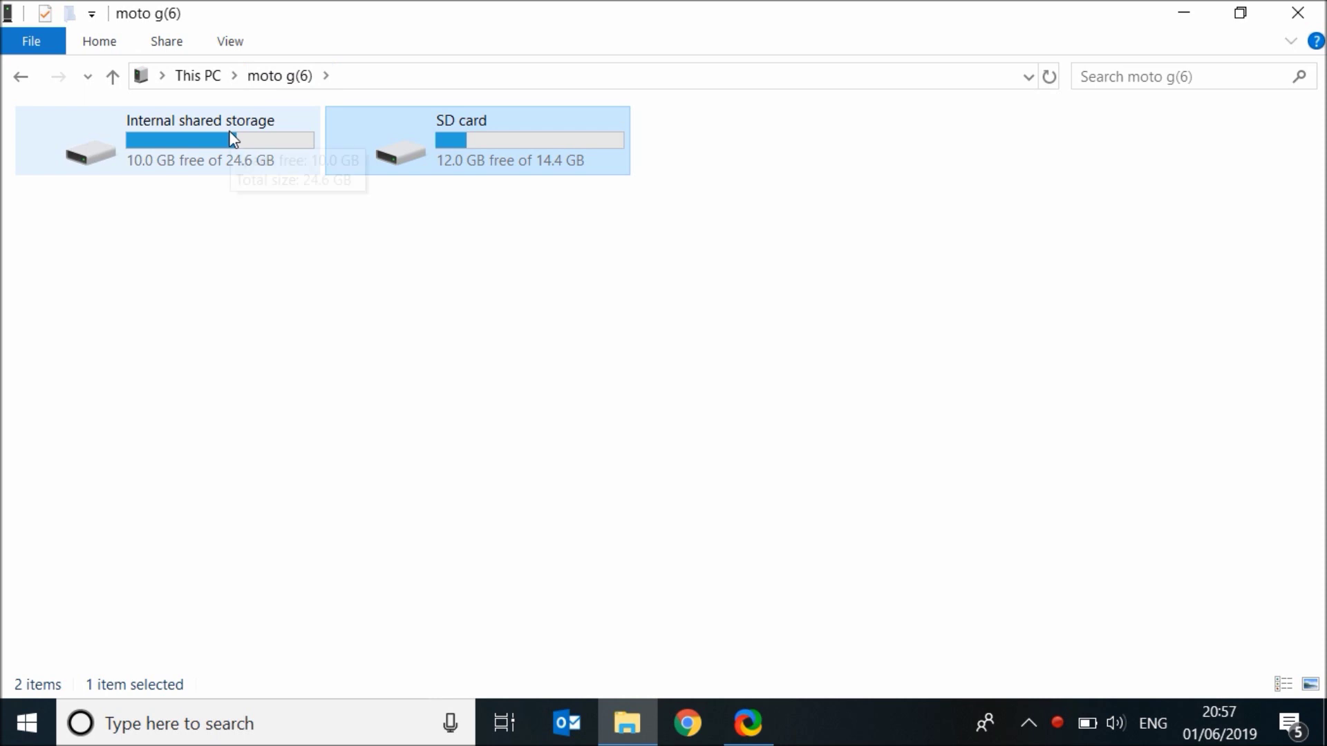
pyautogui.doubleClick(233, 139)
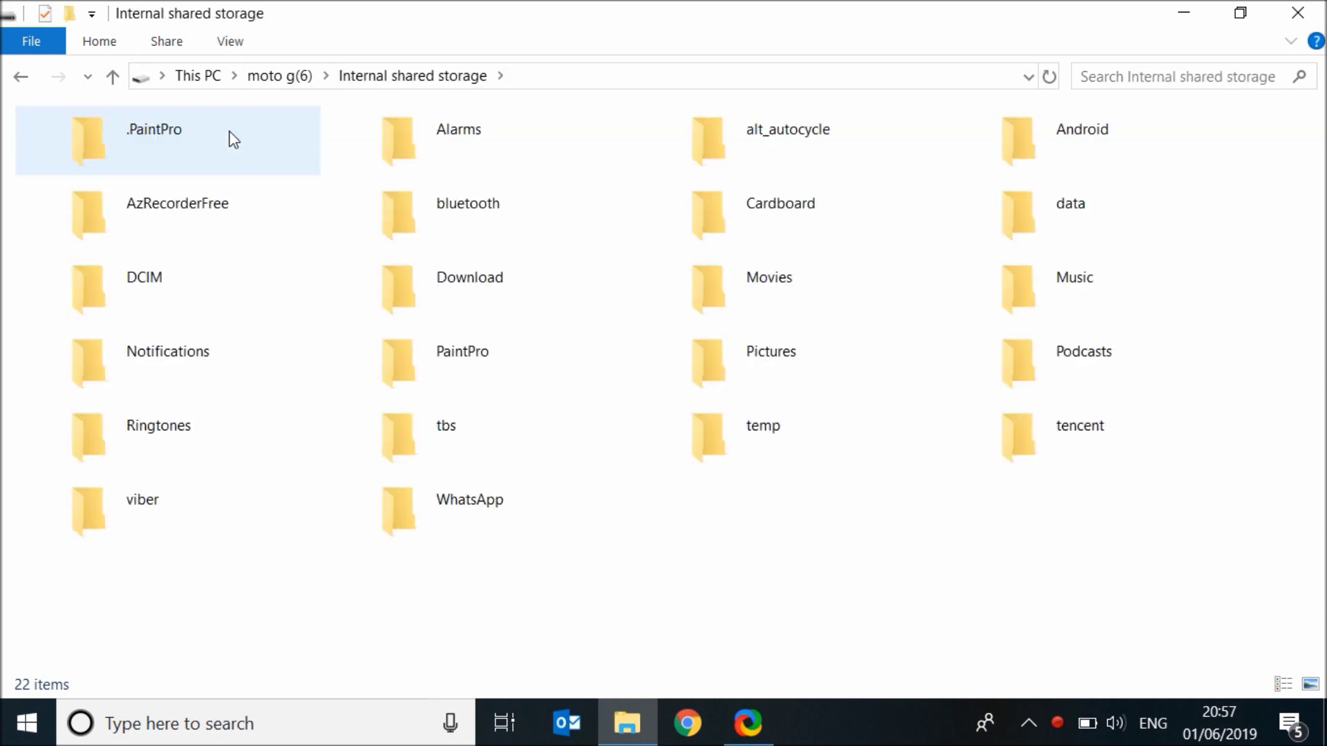
pyautogui.doubleClick(175, 279)
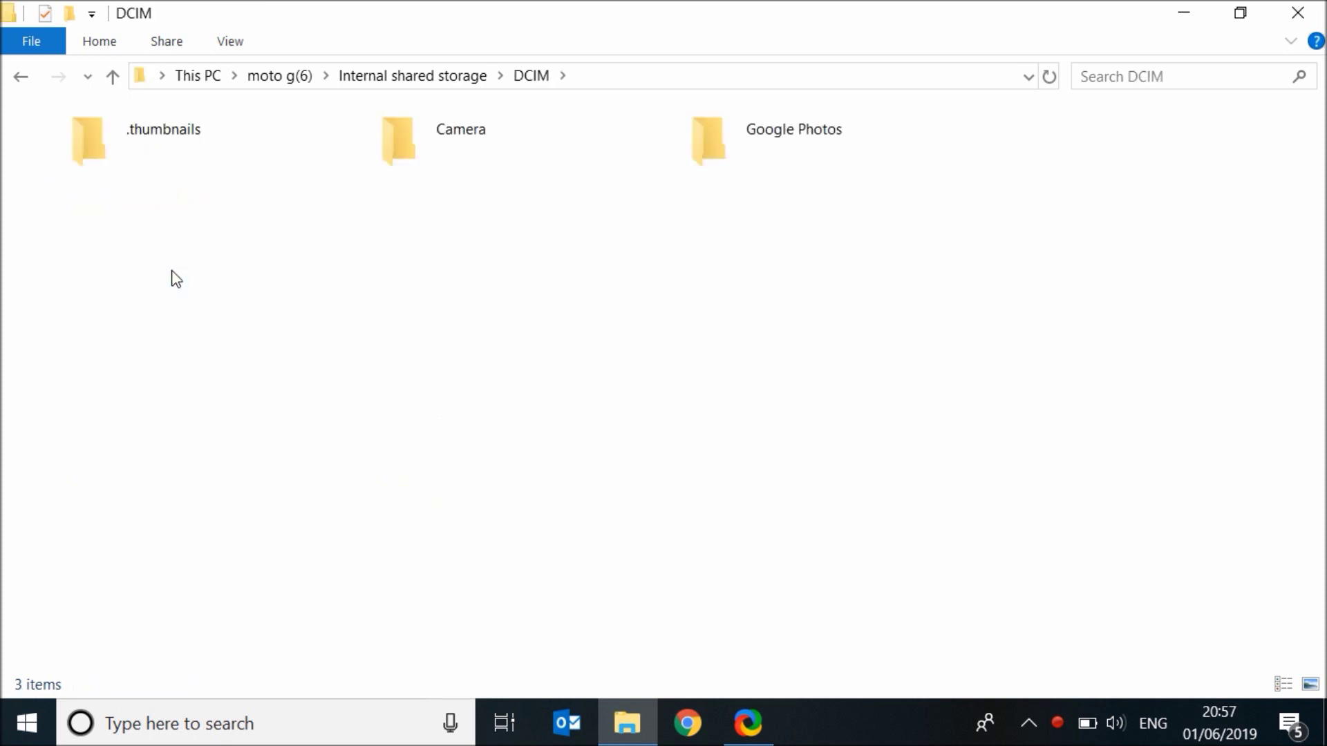
pyautogui.doubleClick(434, 141)
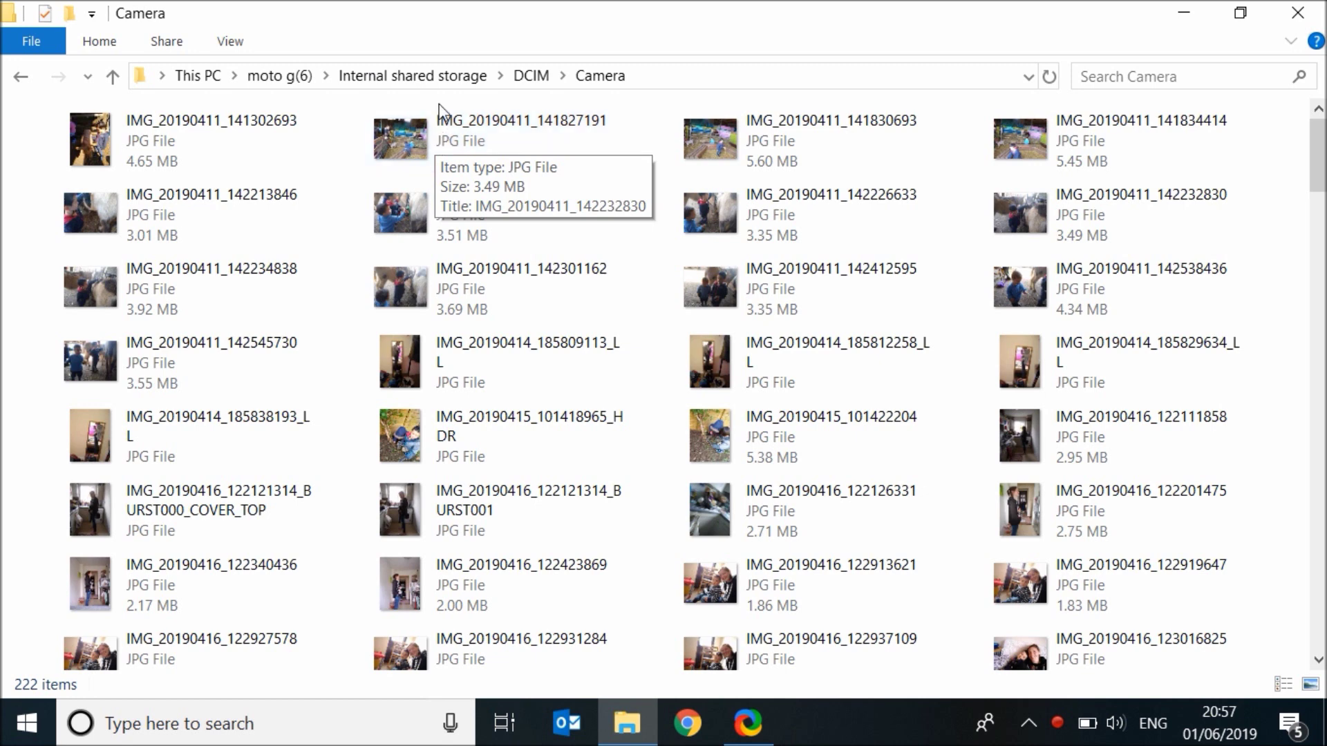
# Step: Copy the Camera folder from Internal shared storage's DCIM and show the desktop
pyautogui.click(532, 77)
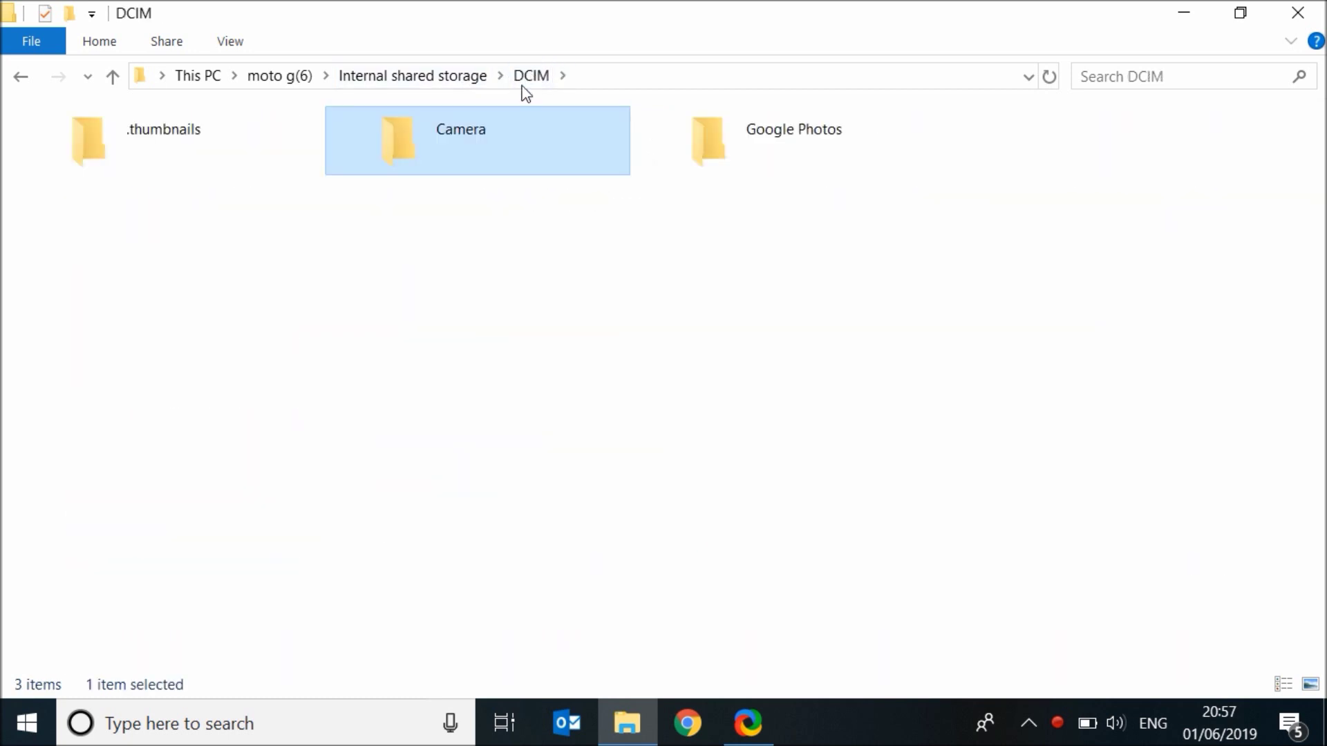
pyautogui.rightClick(483, 141)
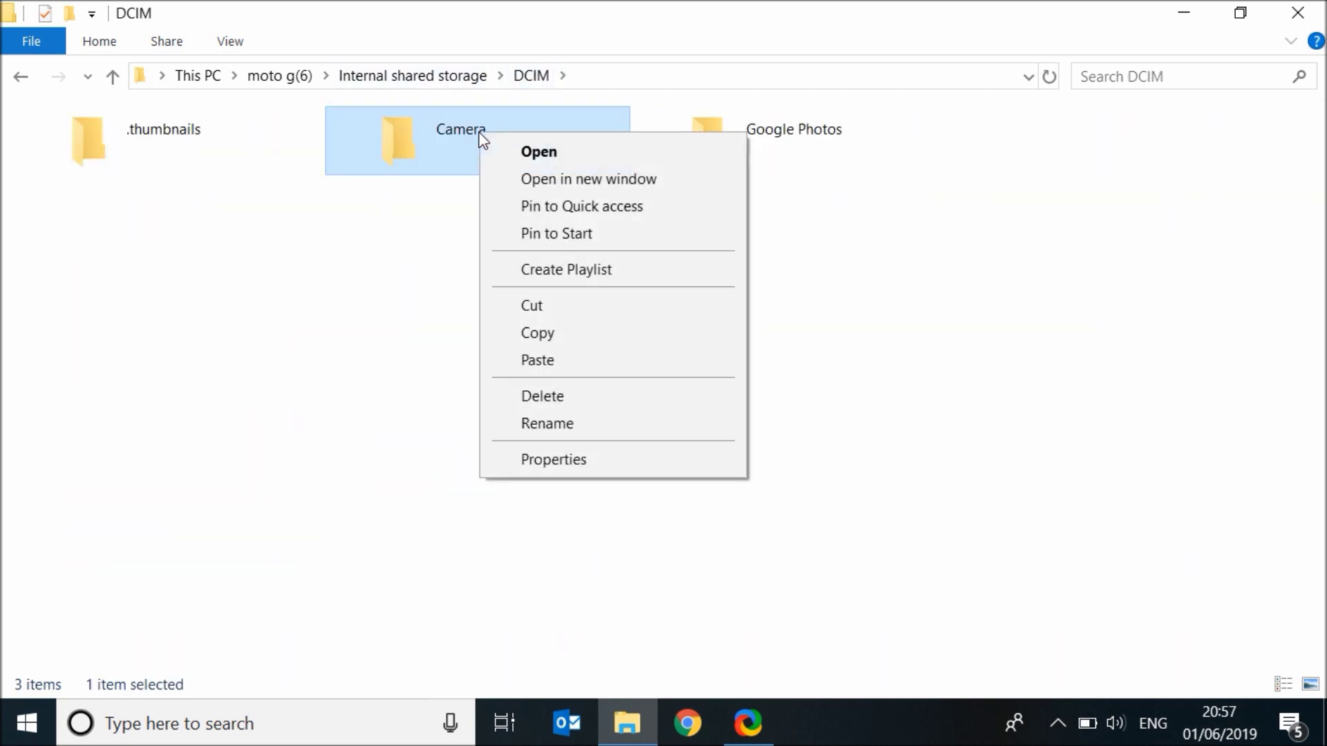
pyautogui.click(533, 333)
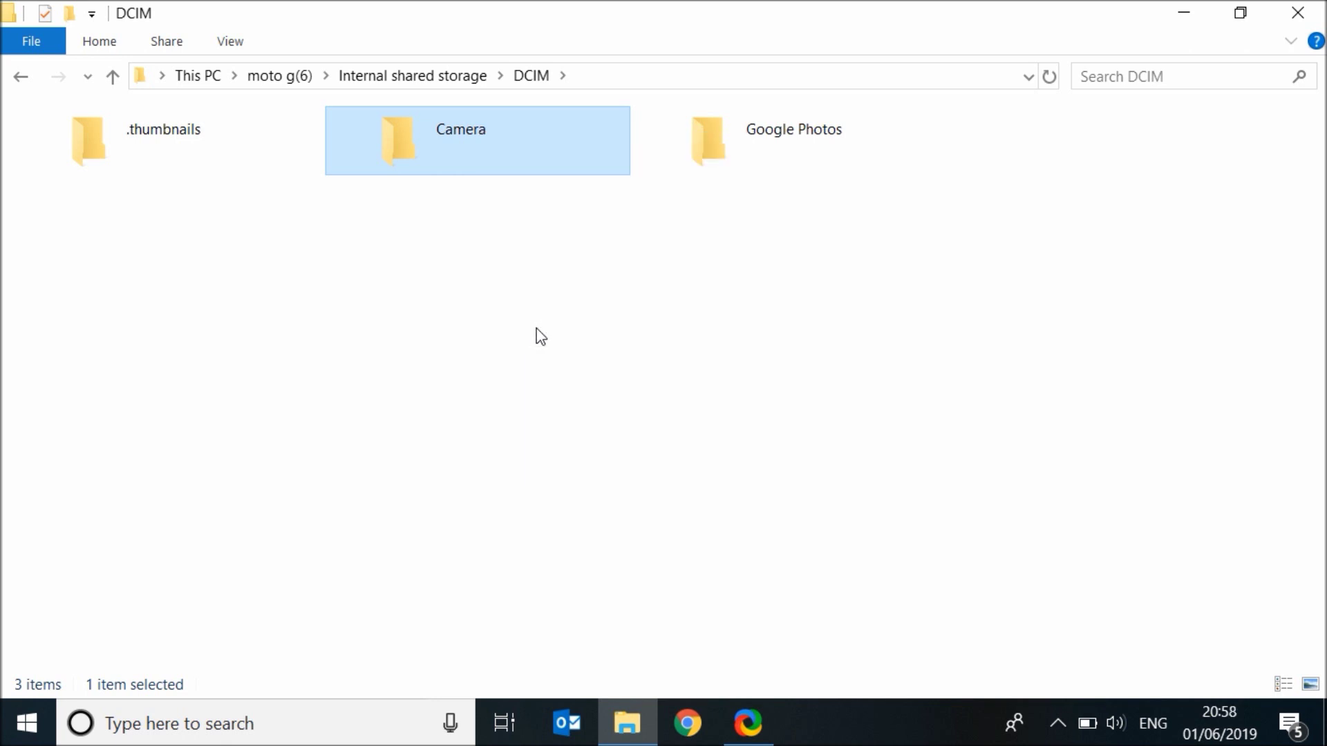
pyautogui.click(1323, 722)
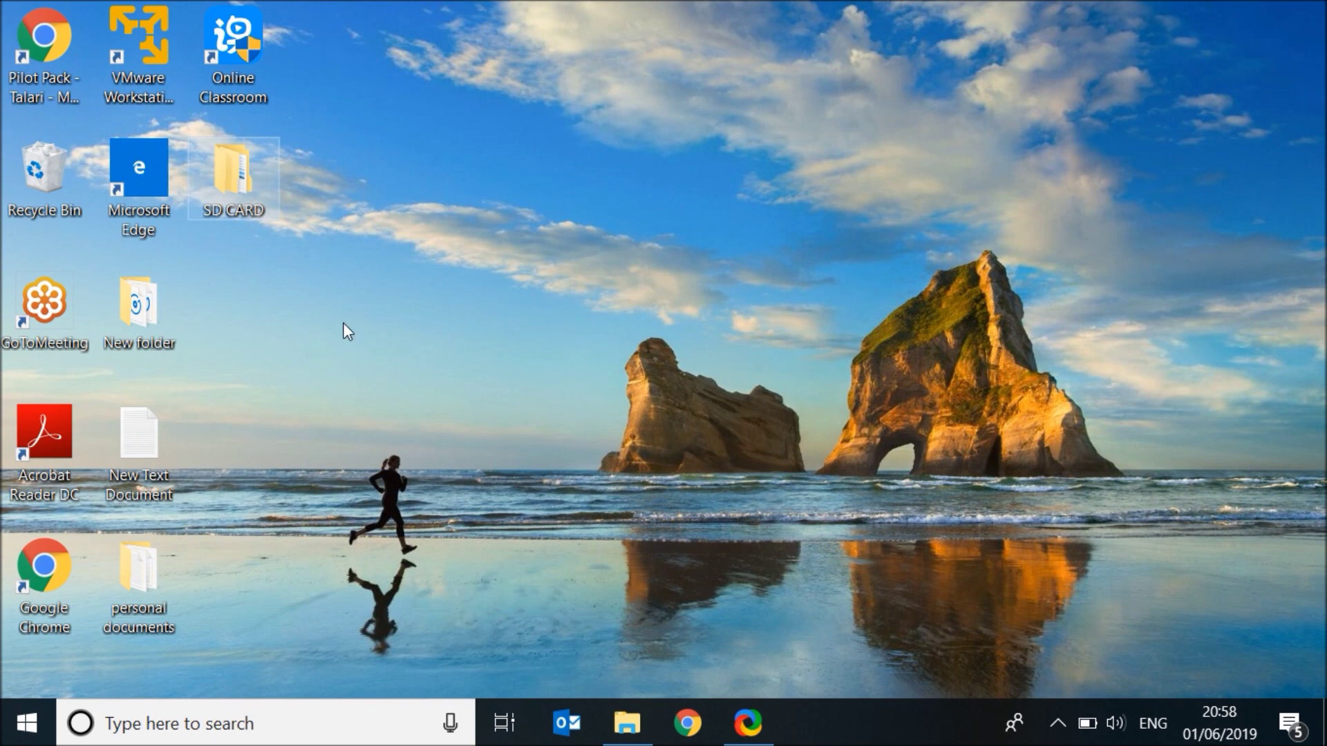
# Step: Create a new desktop folder named 'Internal storage'
pyautogui.rightClick(343, 322)
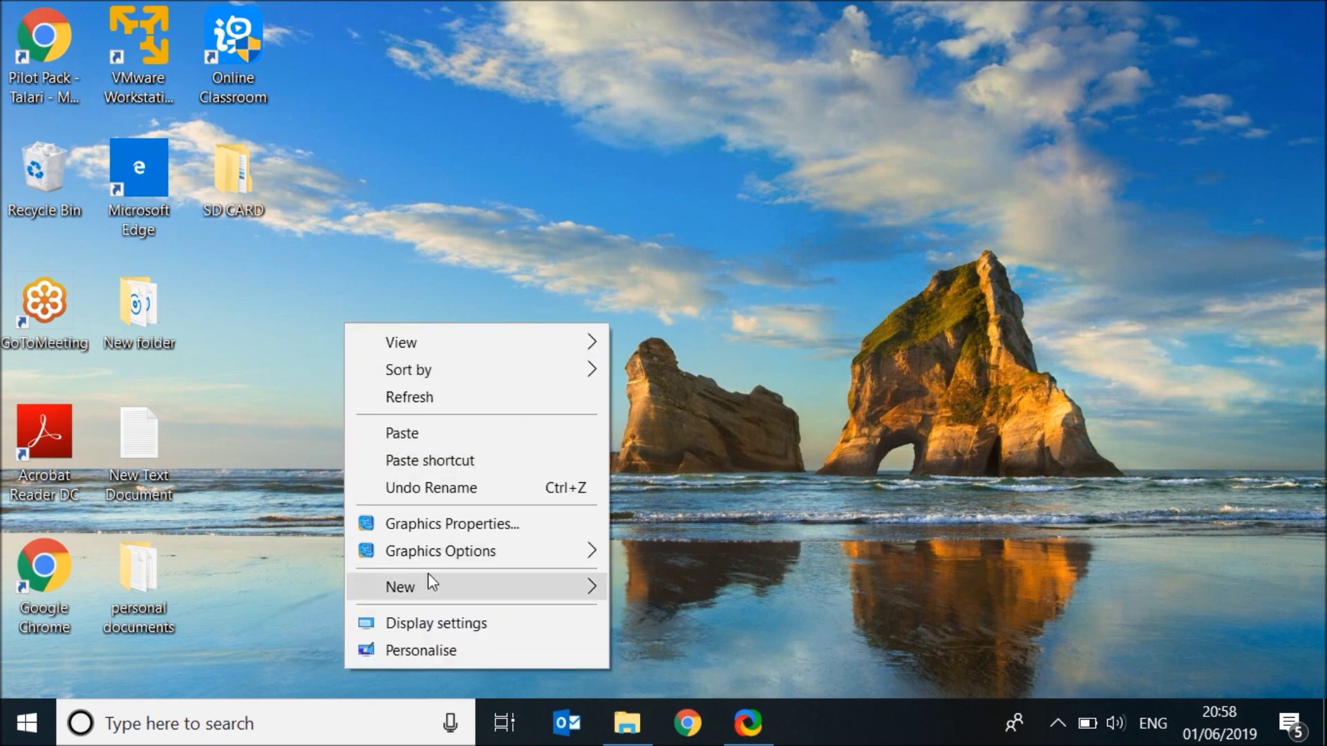
pyautogui.moveTo(428, 575)
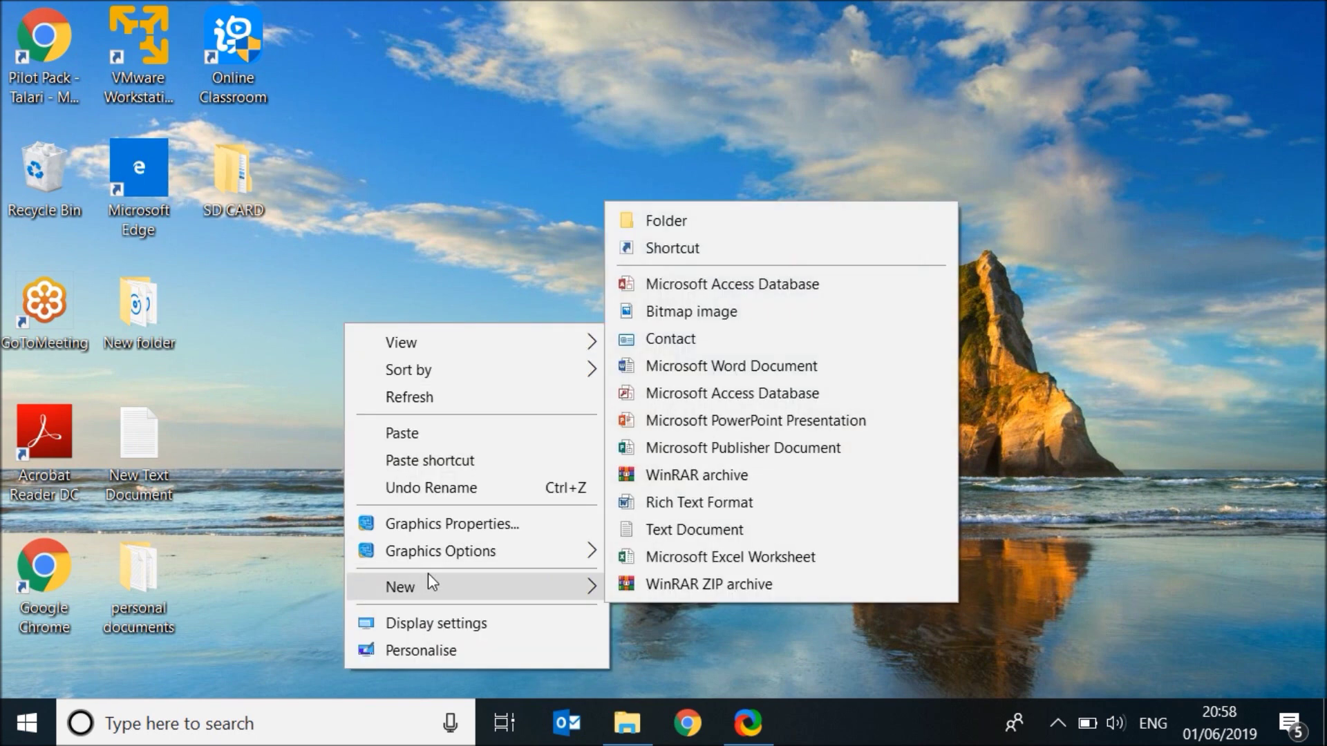
pyautogui.click(708, 220)
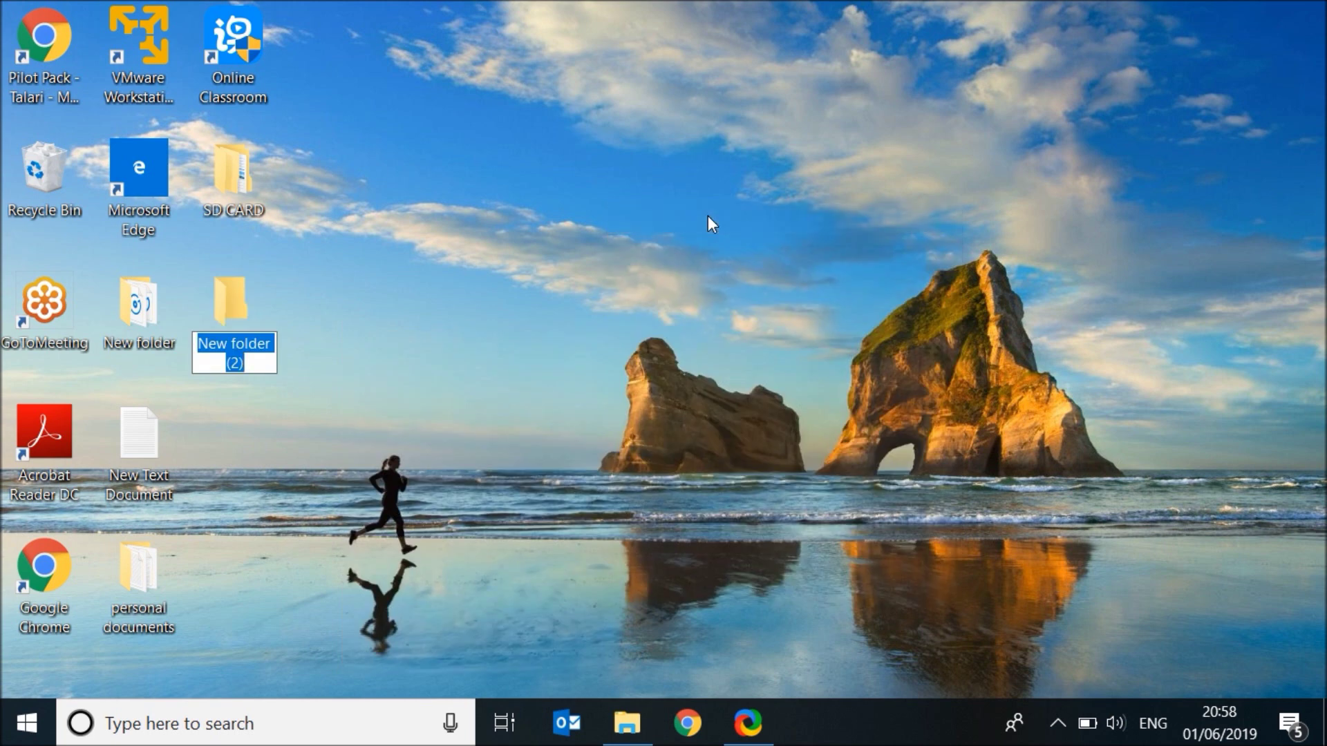
pyautogui.write('iNT')
pyautogui.press('BackSpace')
pyautogui.press('BackSpace')
pyautogui.press('BackSpace')
pyautogui.write('I')
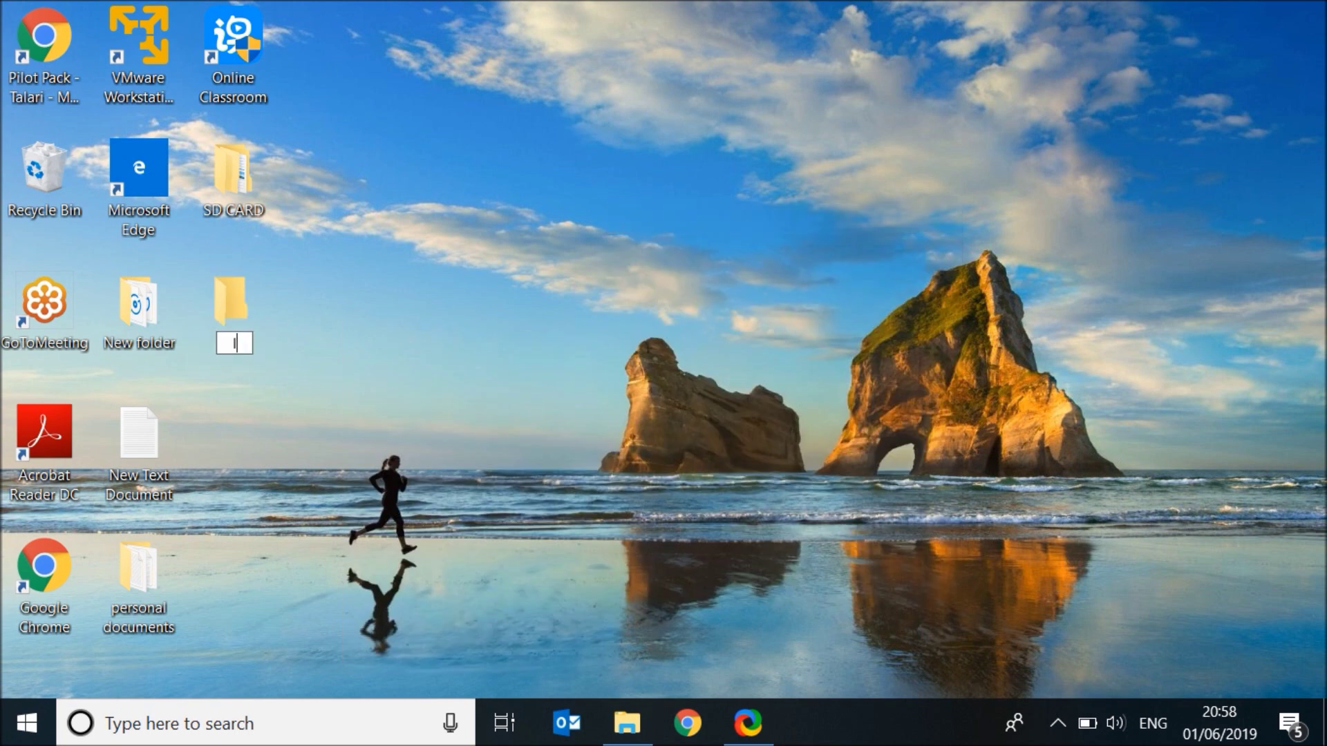
pyautogui.write('nternal storage')
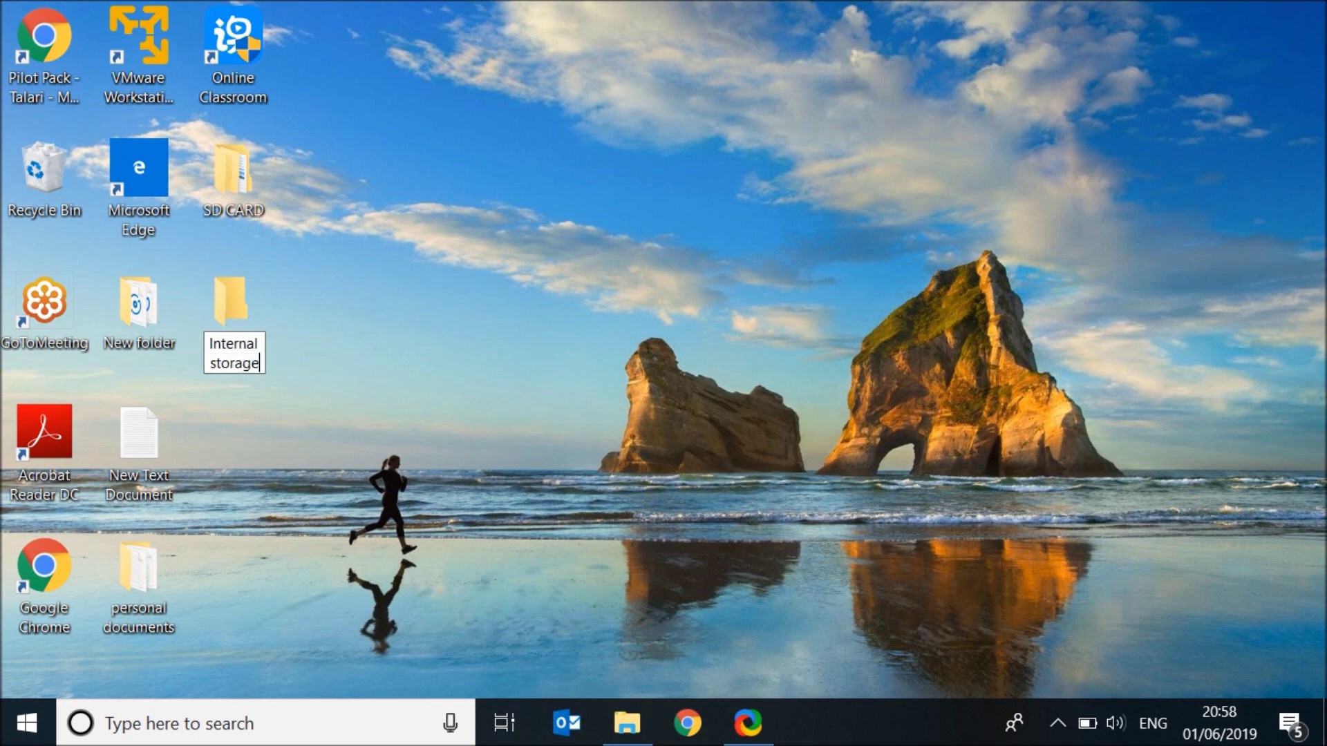
pyautogui.press('Return')
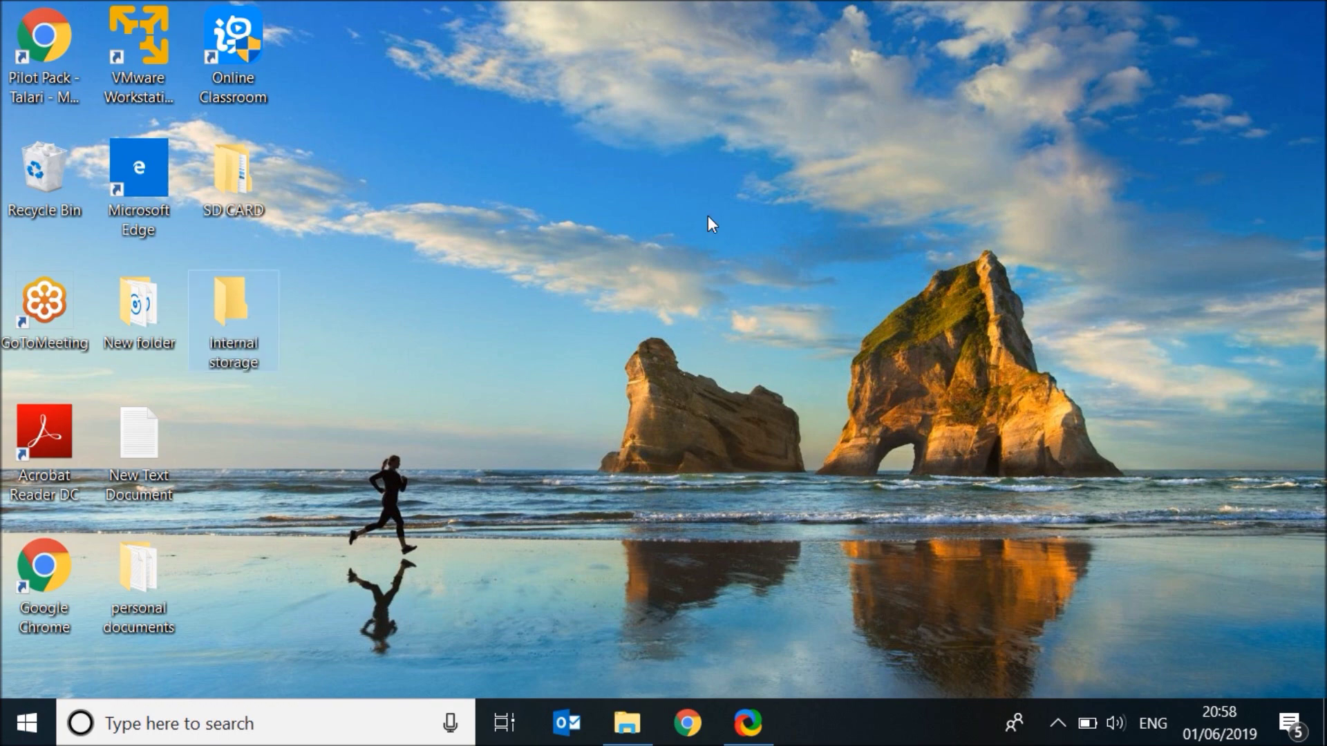
# Step: Paste the Camera folder into 'Internal storage', then return Explorer to Internal shared storage
pyautogui.rightClick(239, 298)
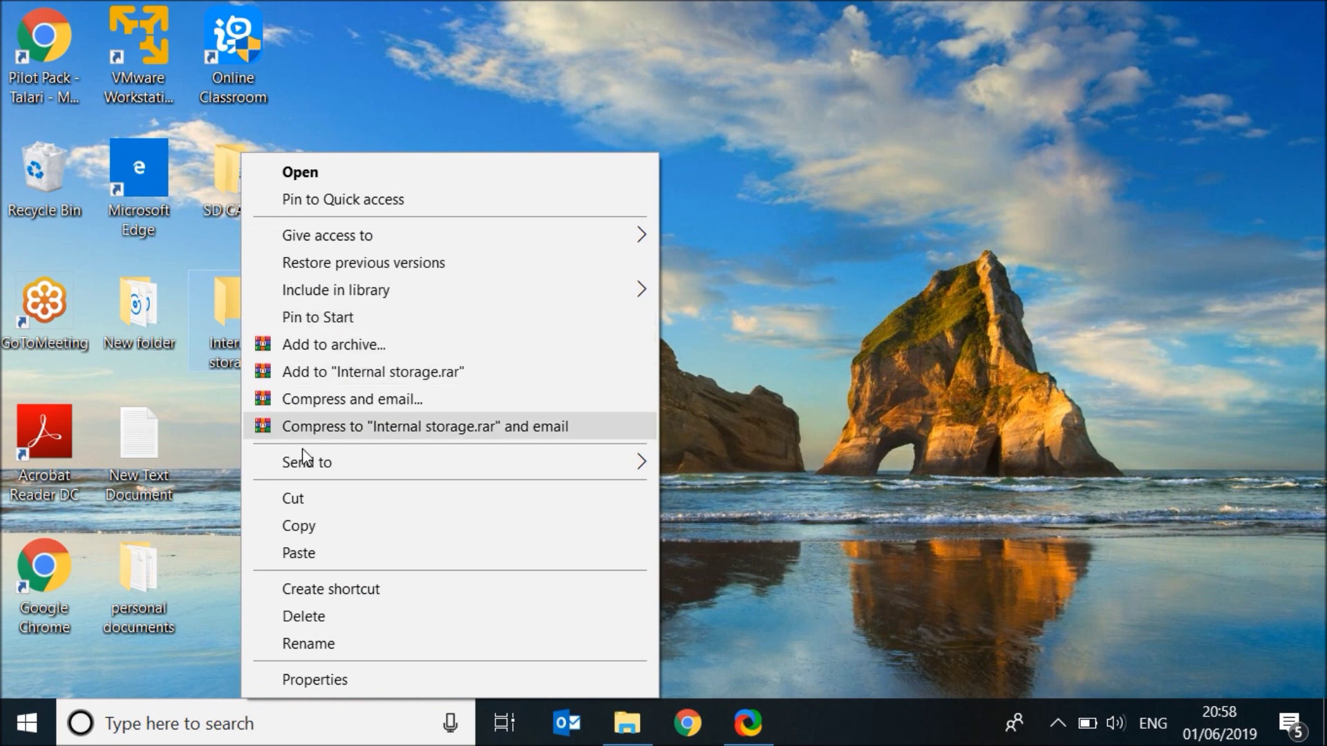
pyautogui.click(299, 553)
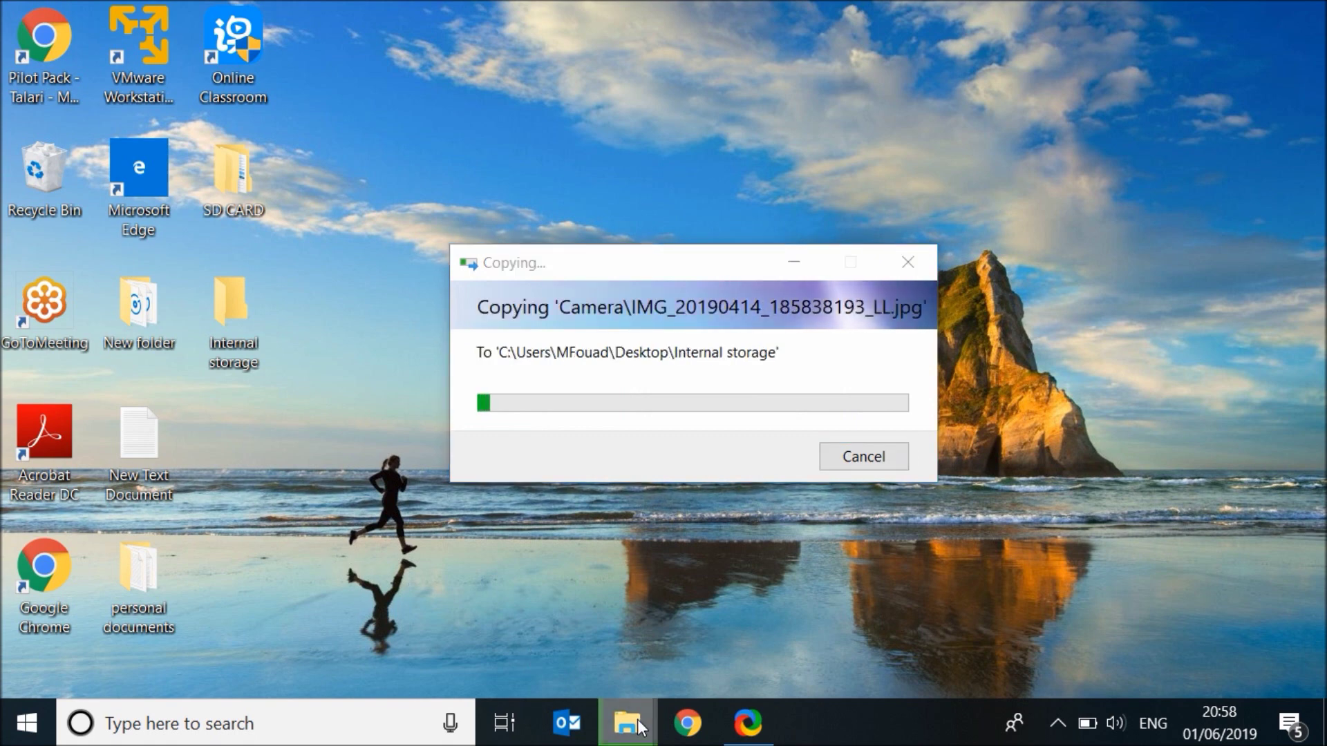
pyautogui.moveTo(634, 723)
pyautogui.click(571, 662)
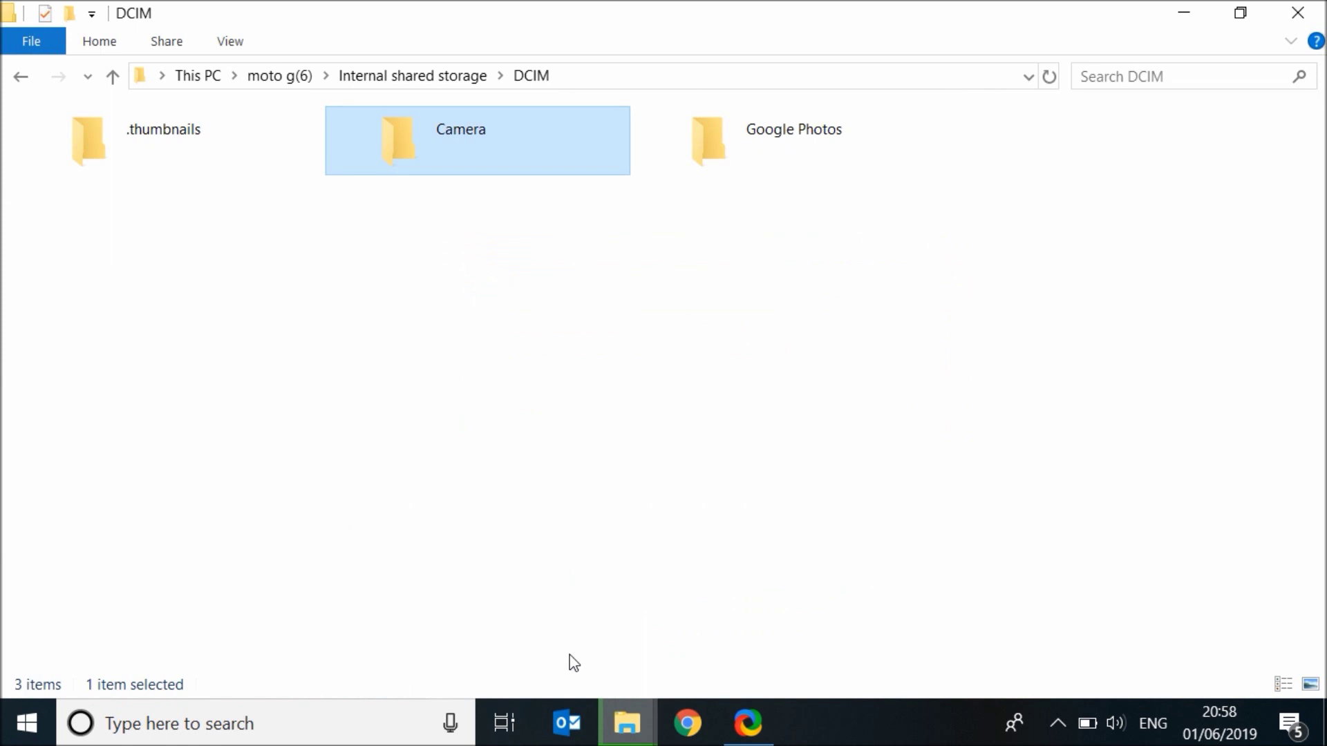
pyautogui.click(427, 76)
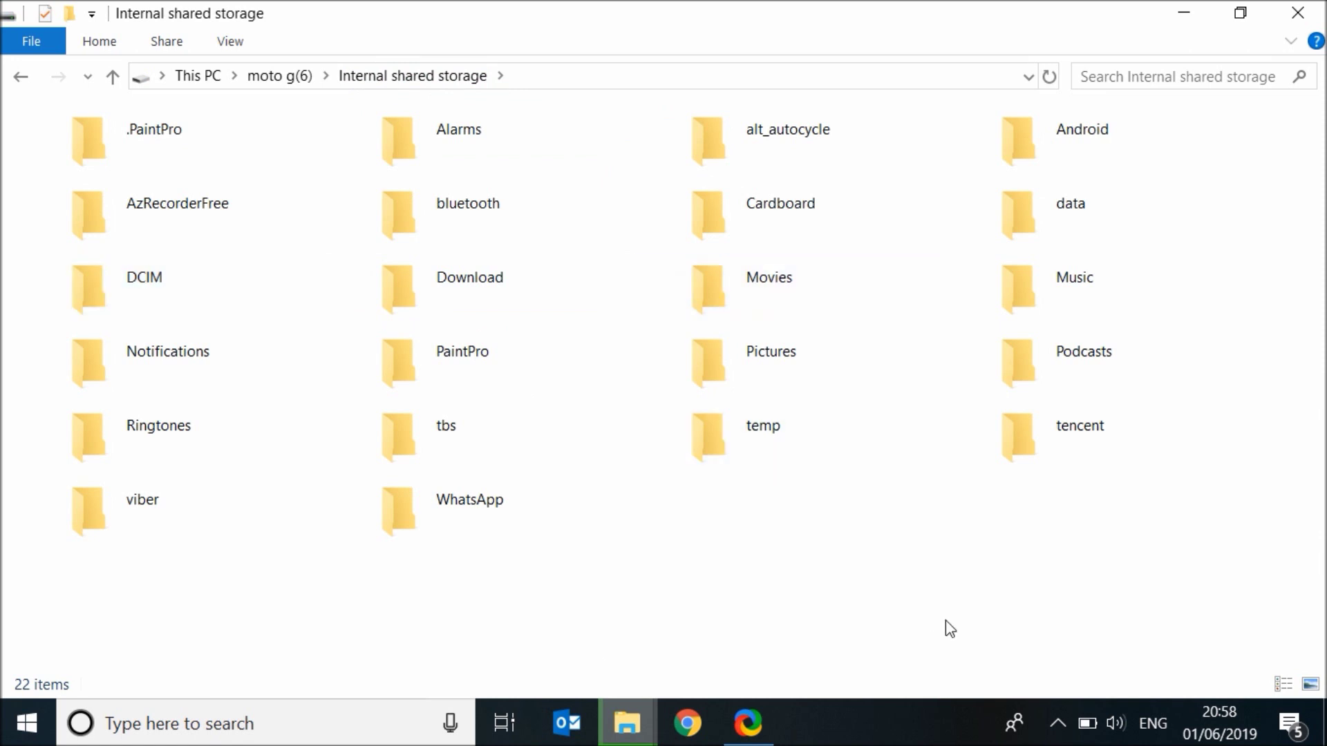
# Step: Select the bluetooth, viber and WhatsApp folders in Internal shared storage, then clear the selection
pyautogui.click(470, 218)
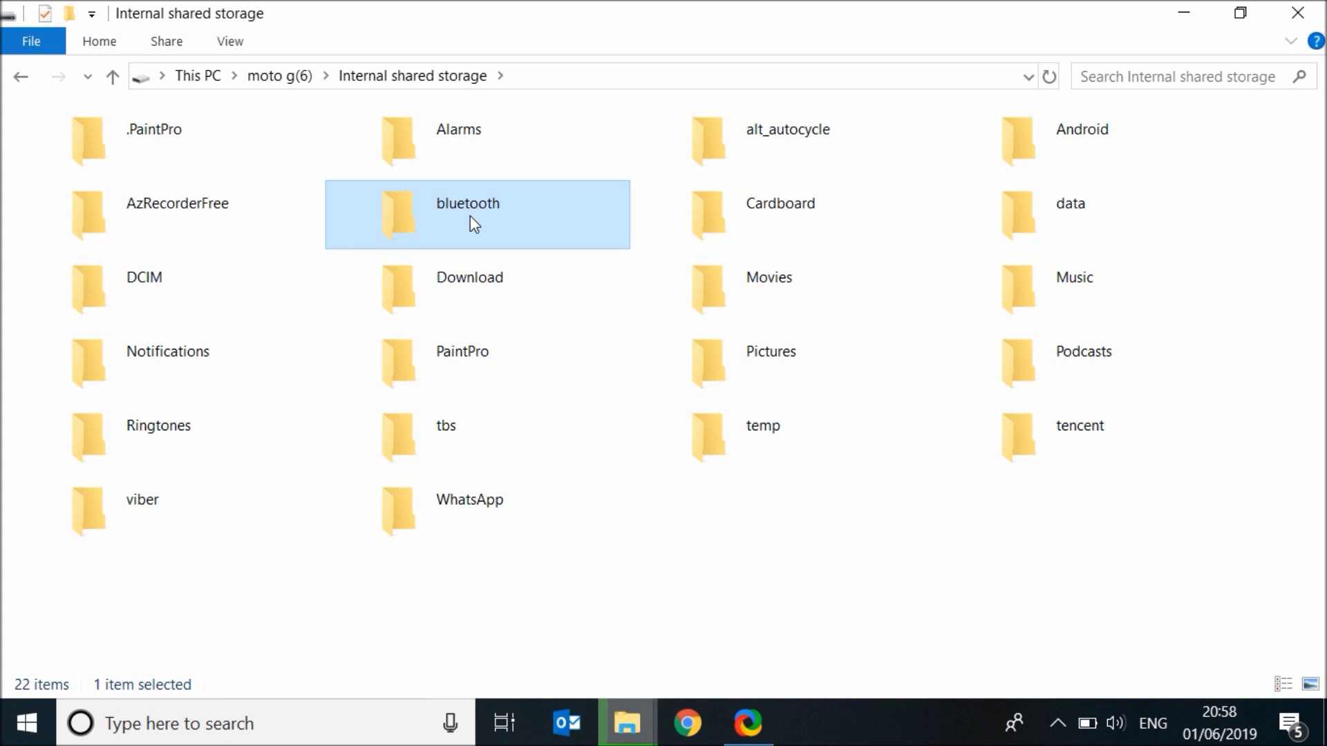
pyautogui.click(196, 492)
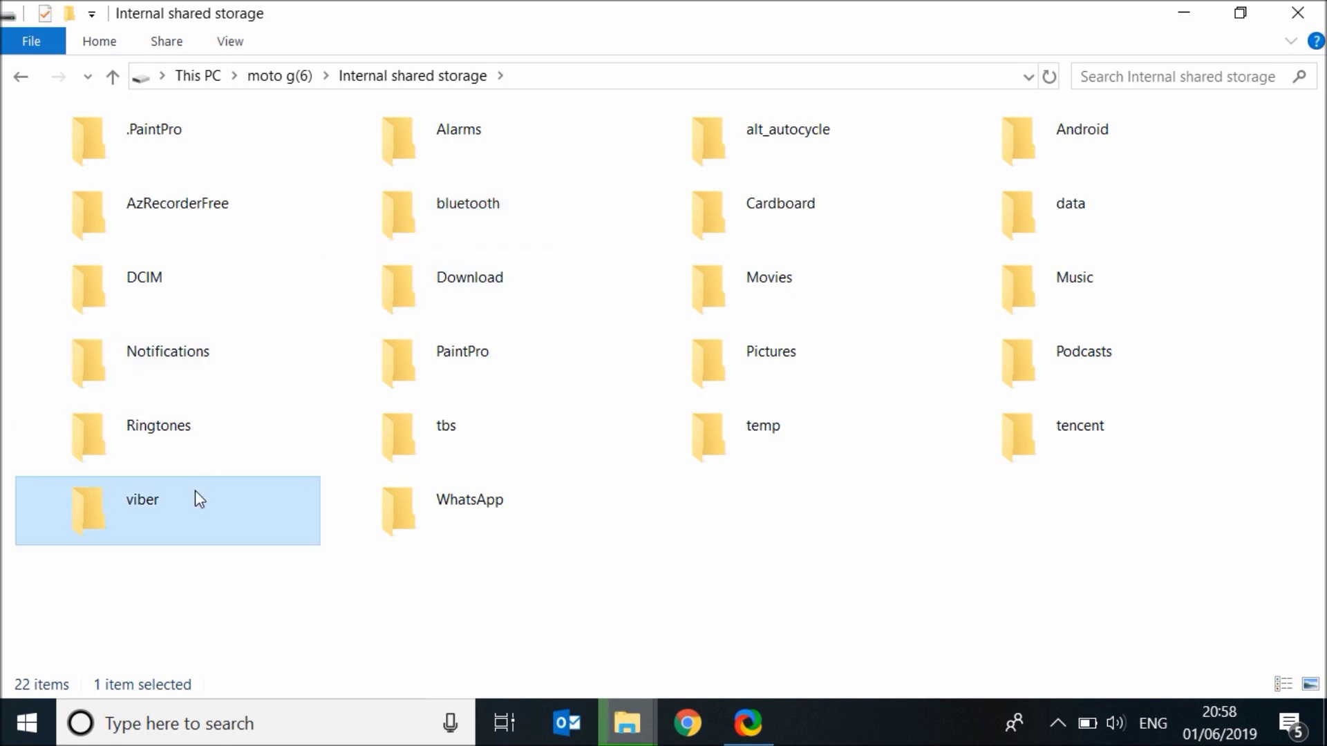
pyautogui.click(416, 520)
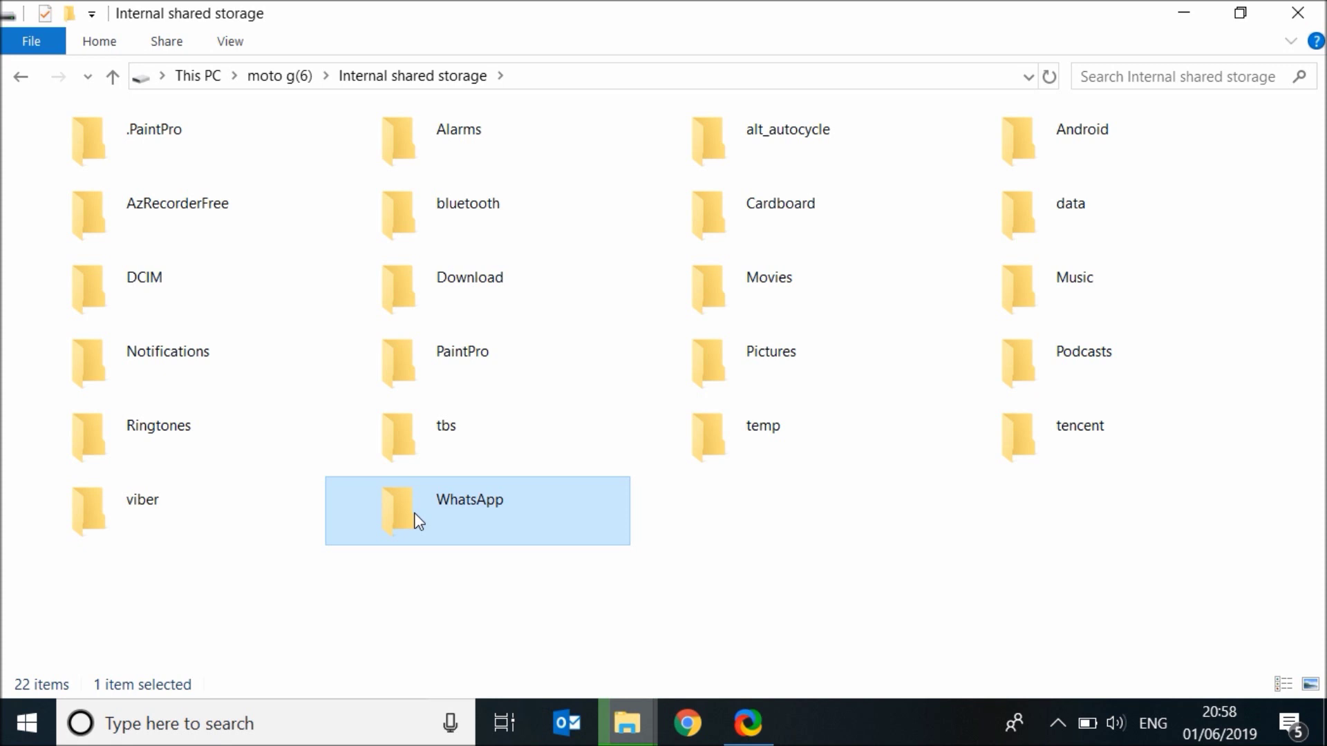
pyautogui.click(468, 570)
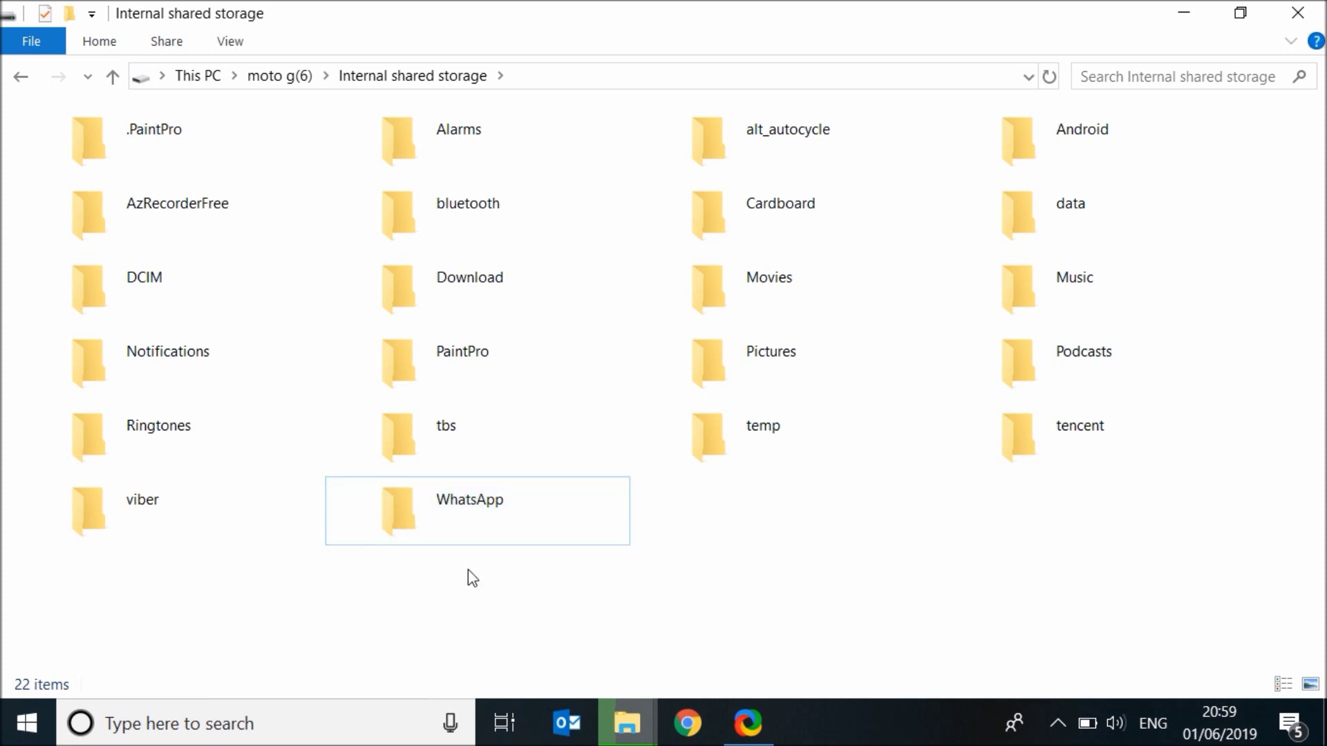